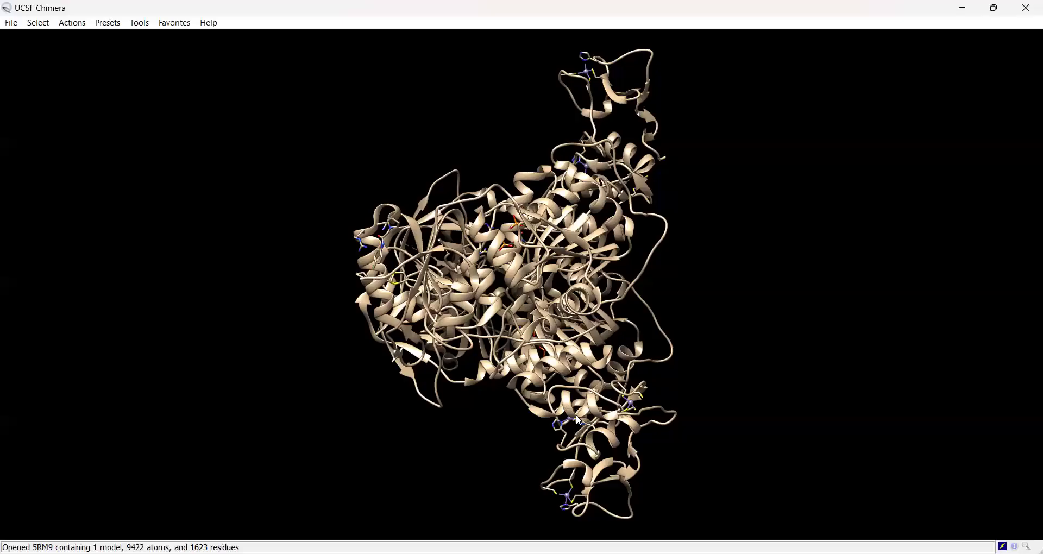
left_click_drag(535, 221, 599, 379)
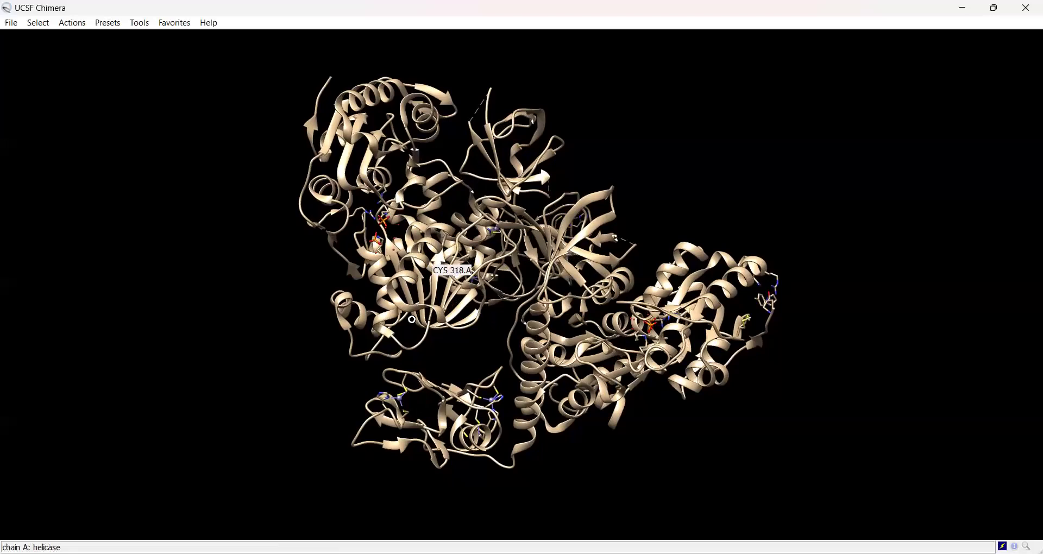
left_click_drag(431, 269, 644, 368)
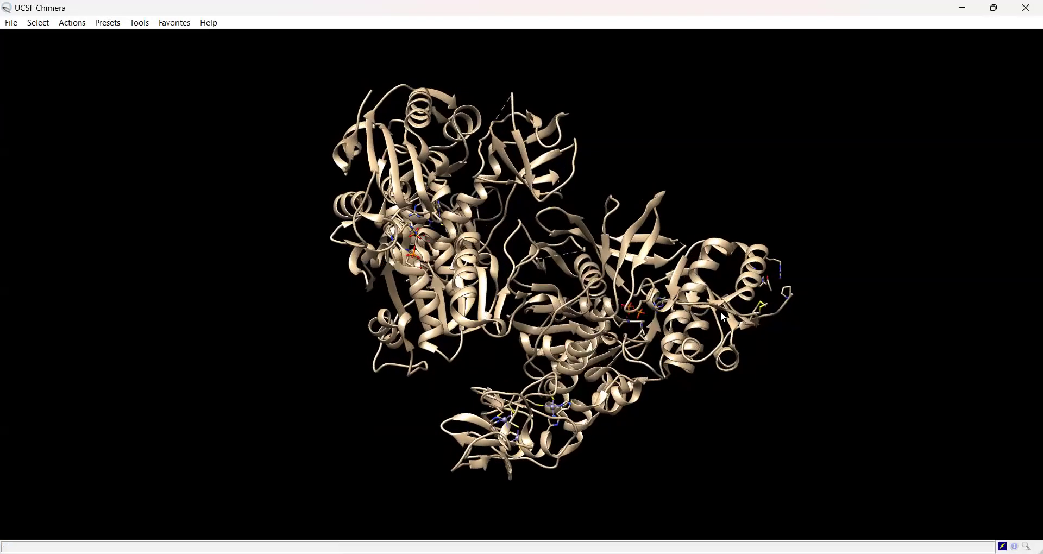
mouse_move(574, 355)
left_mouse_down()
mouse_move(588, 357)
mouse_move(571, 356)
left_mouse_up()
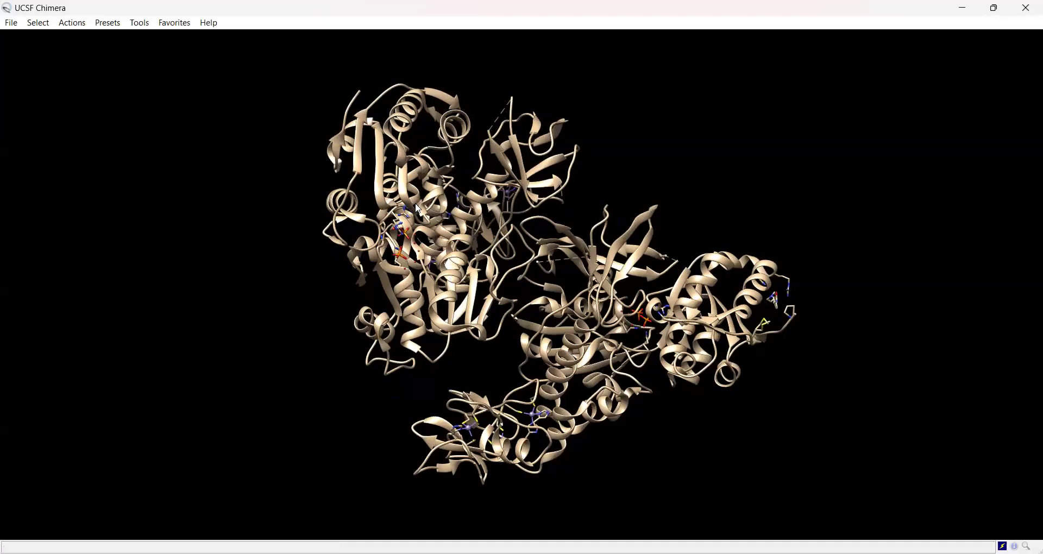
- Select one protein chain of 5RM9 and delete it from the structure
left_click(38, 23)
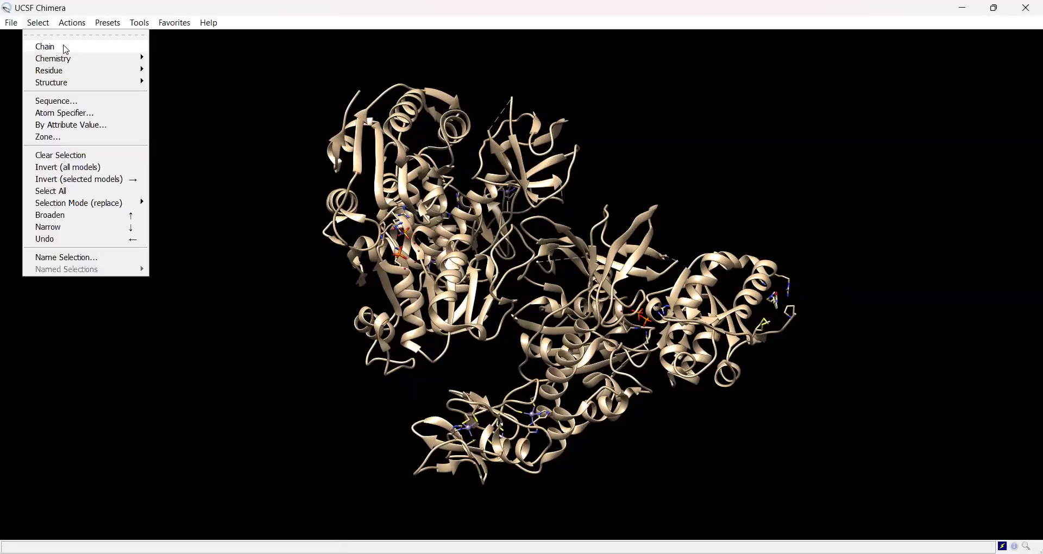
mouse_move(63, 46)
left_click(159, 57)
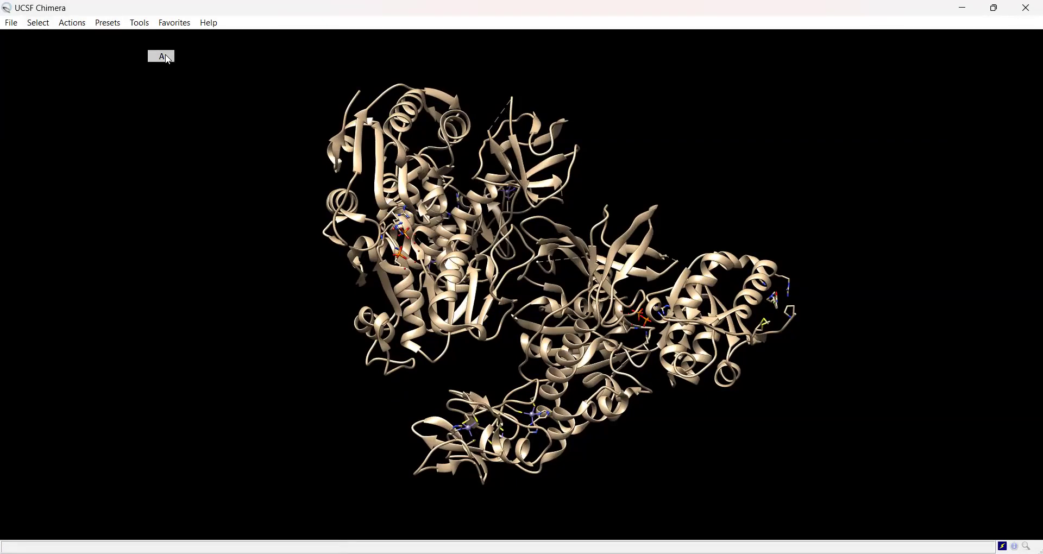
left_click(79, 24)
mouse_move(105, 46)
left_click(163, 212)
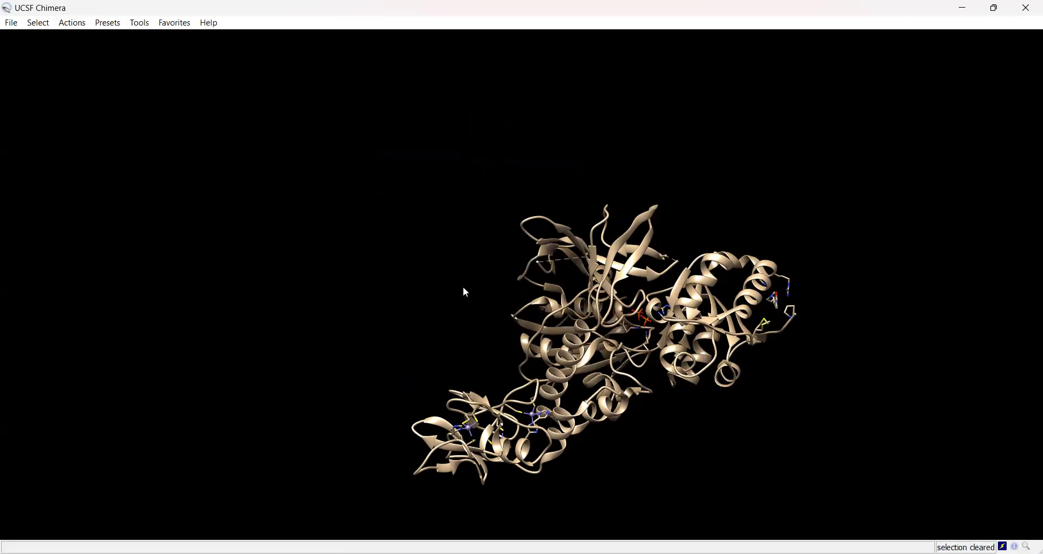
- Rotate, pan and zoom the remaining chain to bring the ligand binding pocket into view
left_click_drag(463, 291, 571, 378)
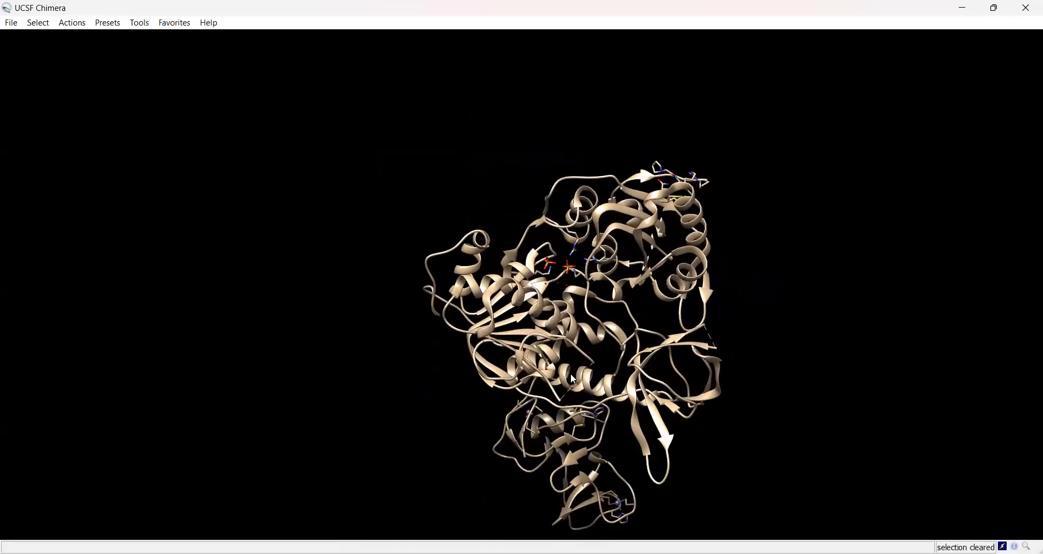
scroll(573, 376, "down", 3)
middle_click_drag(603, 411, 570, 376)
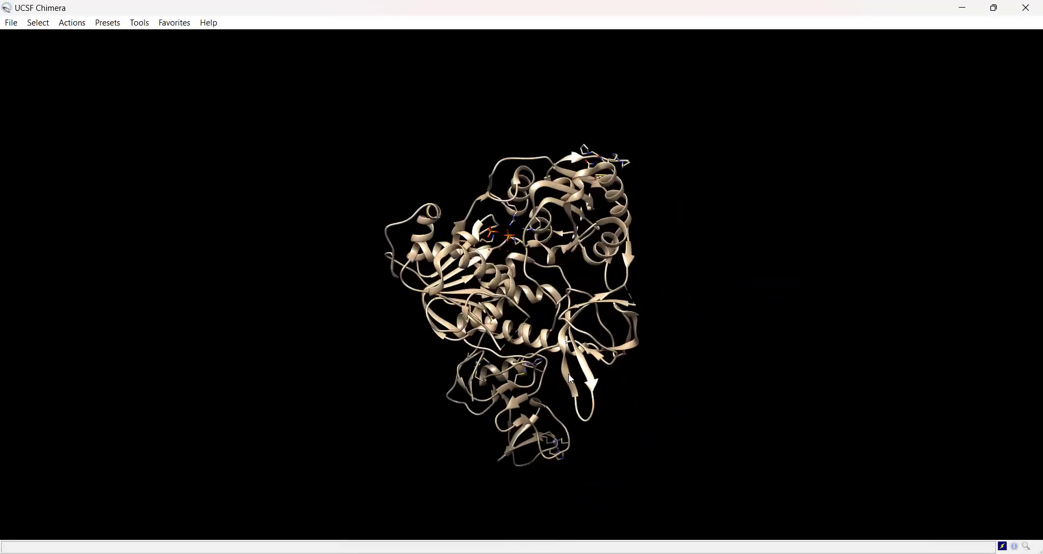
scroll(554, 358, "down", 1)
scroll(536, 353, "up", 6)
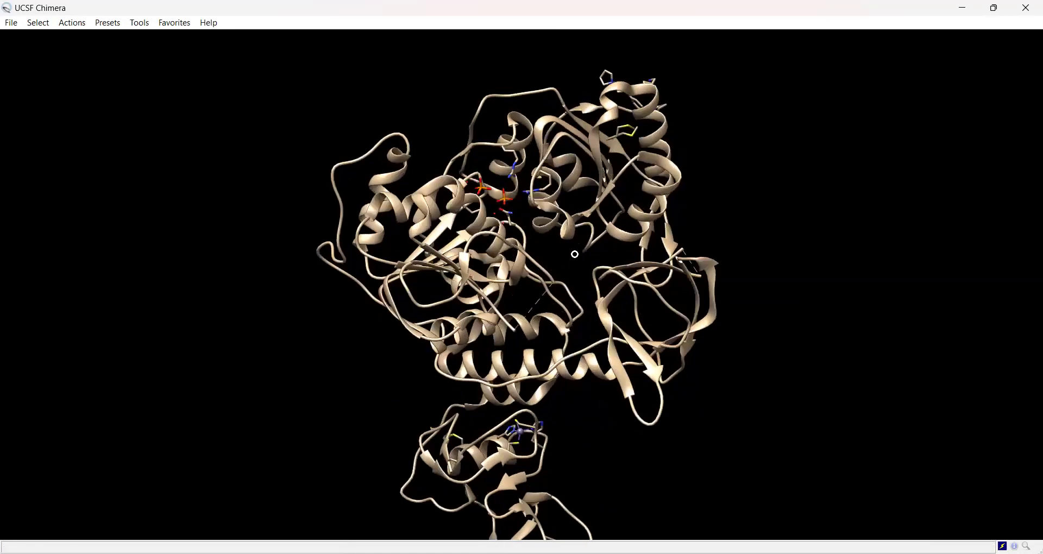
left_click_drag(574, 255, 549, 266)
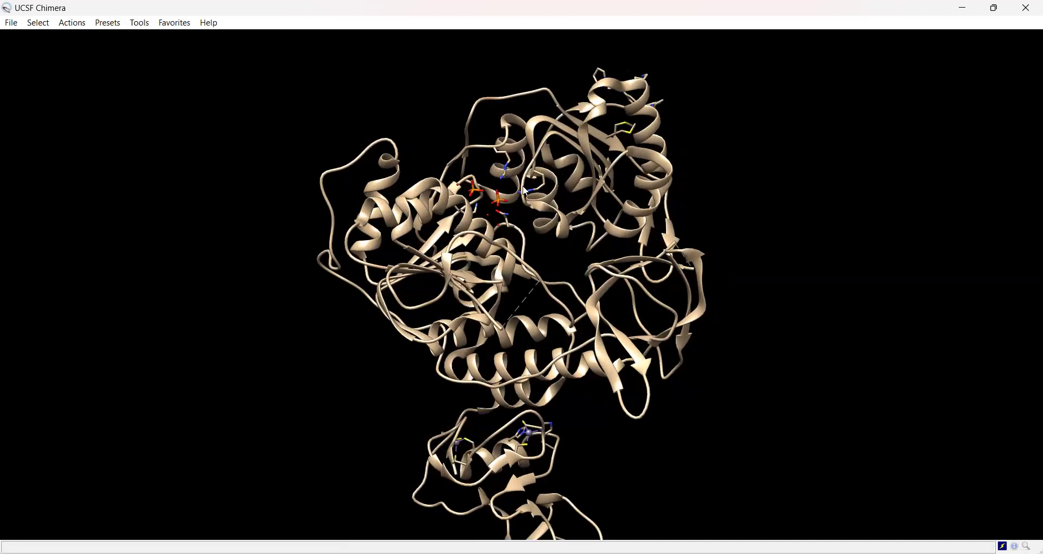
left_click_drag(532, 369, 576, 310)
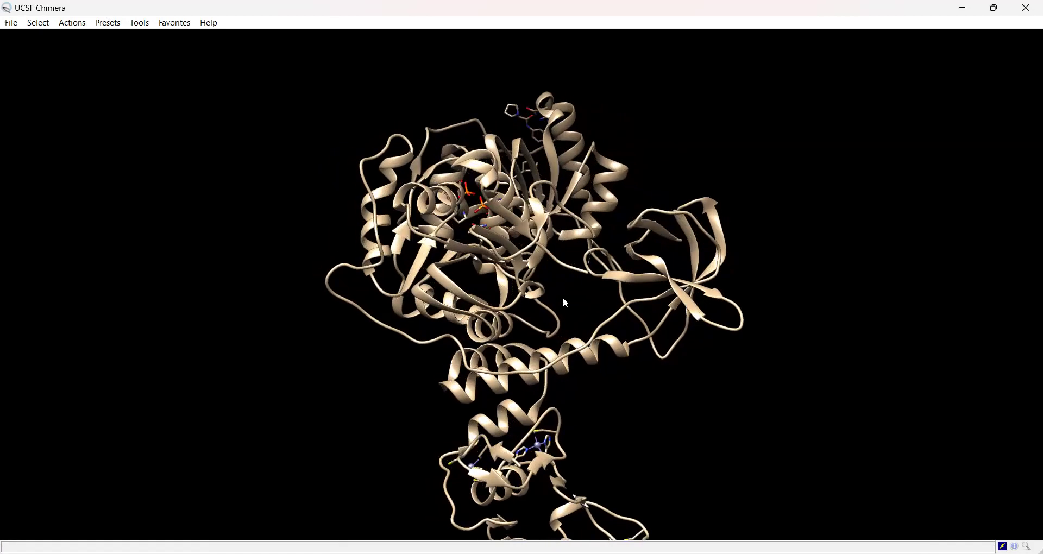
left_click_drag(546, 259, 528, 290)
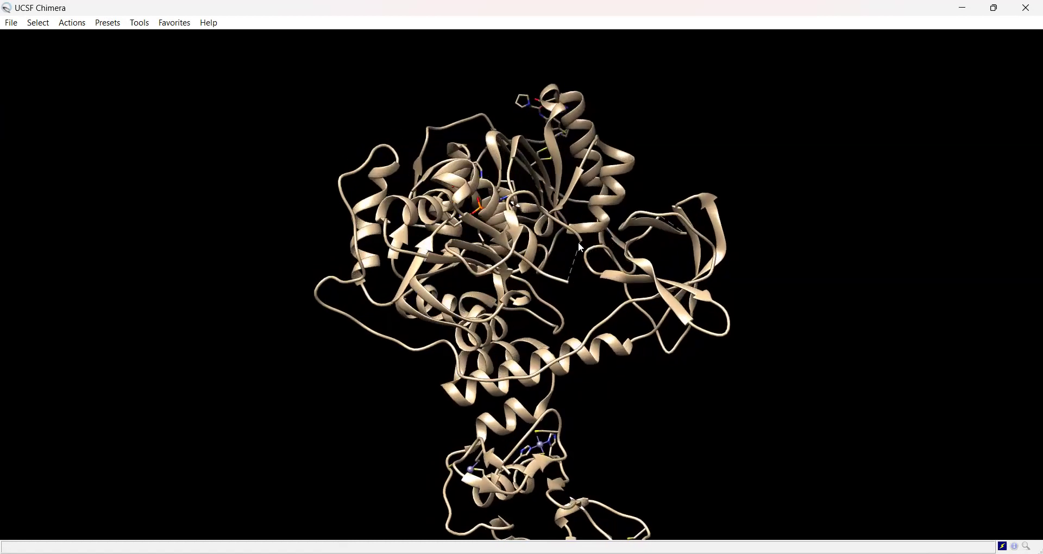
left_click_drag(526, 243, 734, 238)
scroll(651, 291, "up", 5)
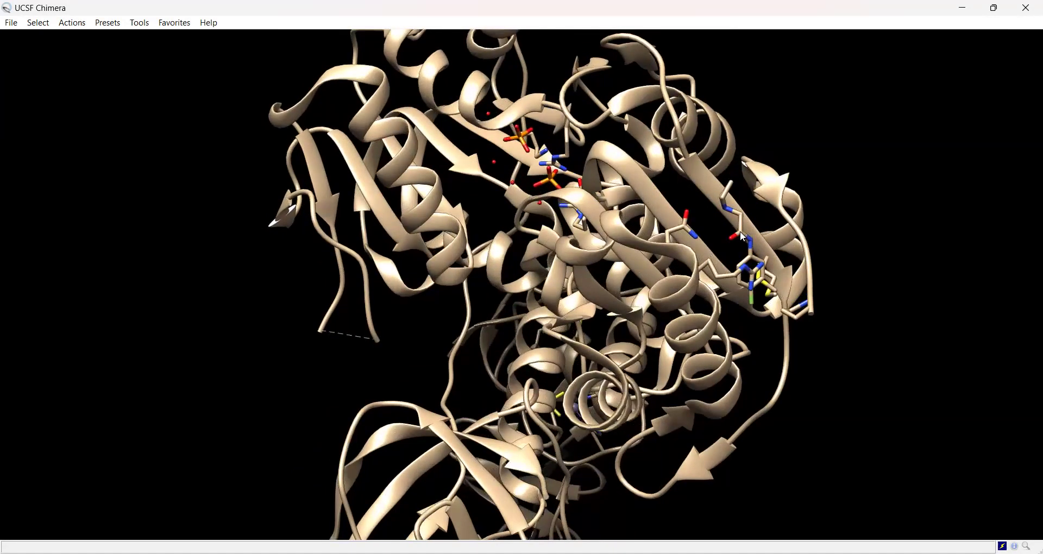
- Colour the EJQ ligand residue by element, then clear the selection
left_click_drag(742, 237, 625, 196)
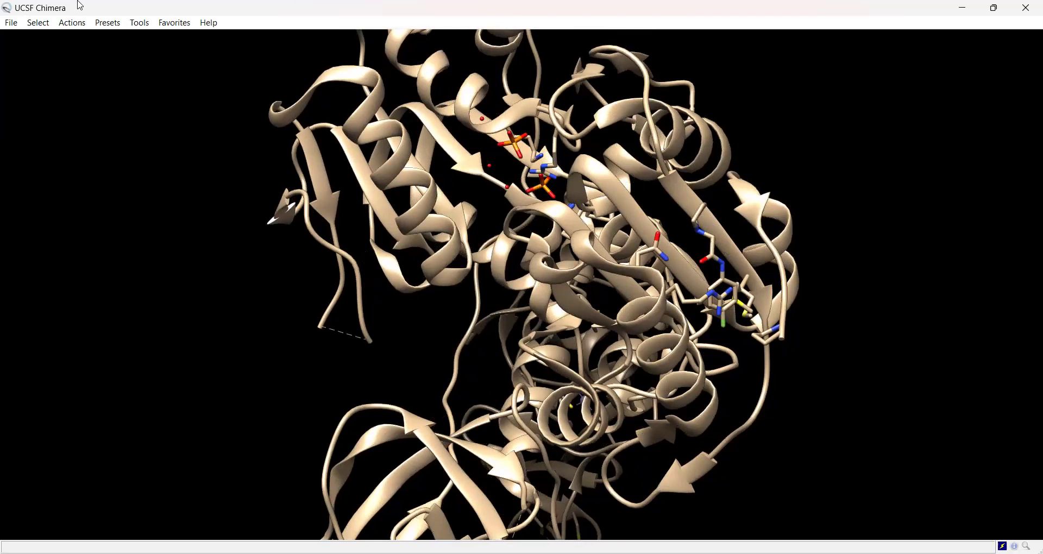
left_click(38, 23)
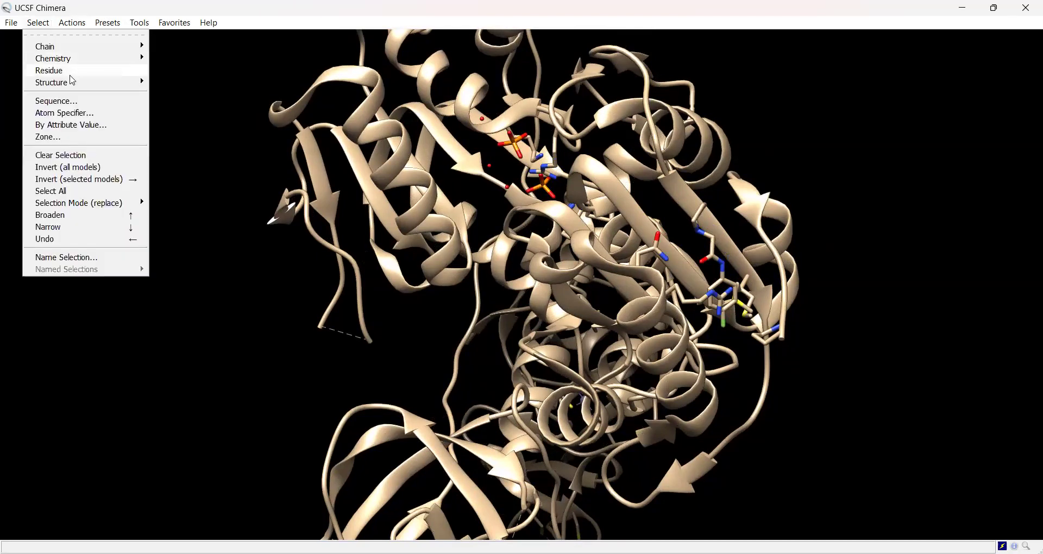
mouse_move(69, 72)
left_click(193, 116)
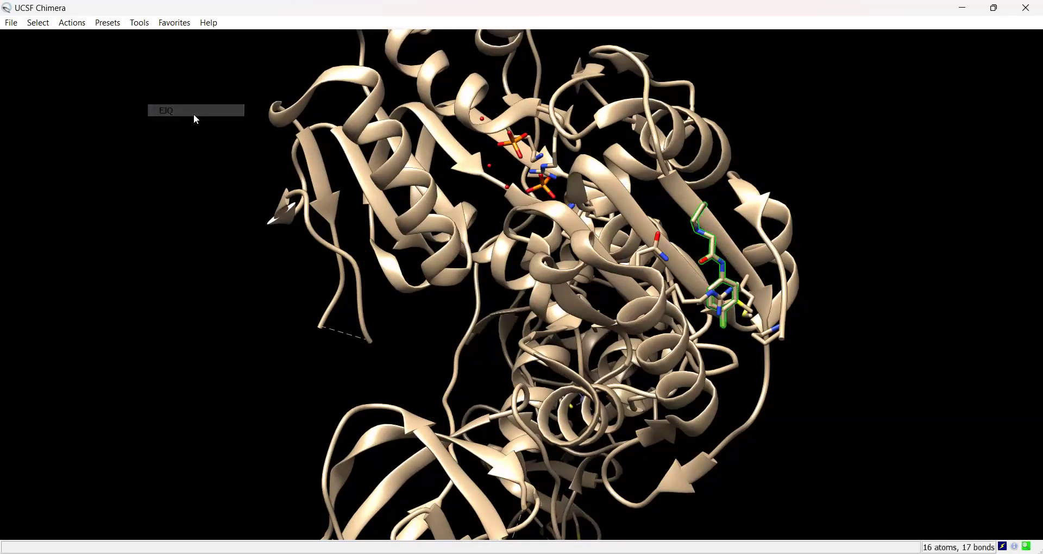
left_click(73, 24)
mouse_move(101, 84)
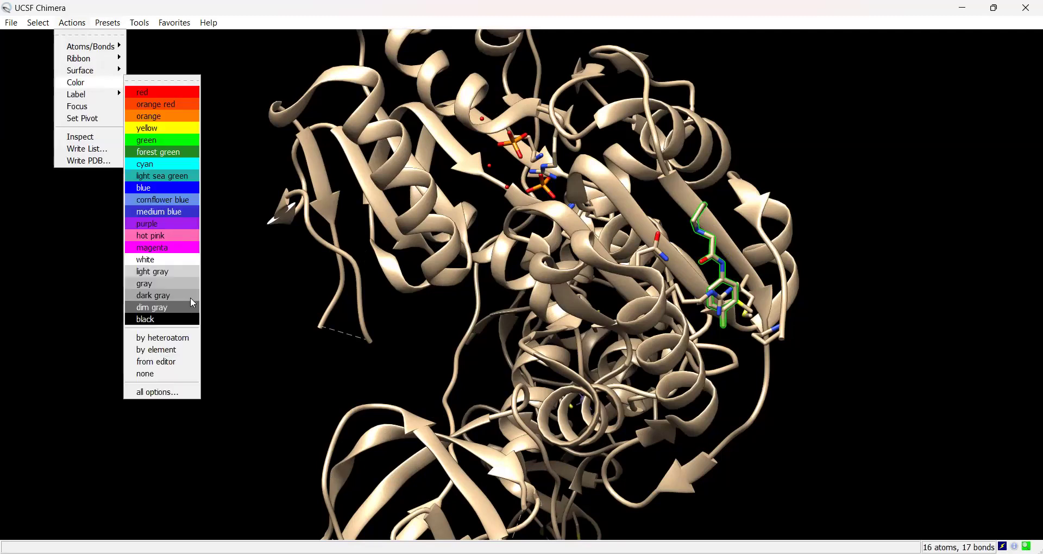
left_click(158, 350)
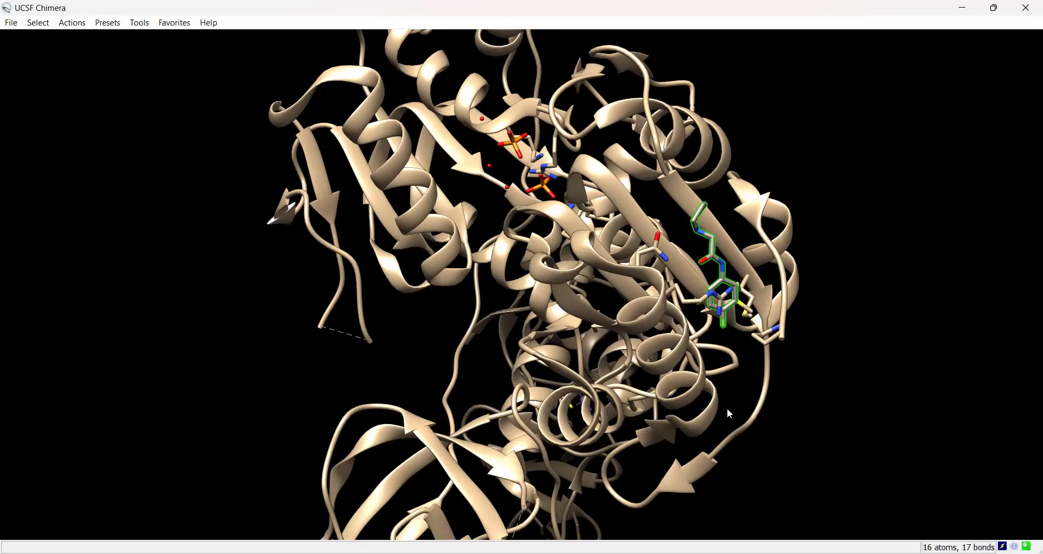
left_click(801, 383, "ctrl")
- Rotate and zoom the protein to view the element-coloured EJQ ligand in its pocket
left_click_drag(631, 304, 608, 314)
scroll(578, 337, "up", 3)
scroll(670, 395, "up", 3)
scroll(671, 395, "down", 5)
scroll(608, 314, "up", 5)
left_click_drag(658, 358, 630, 355)
left_click_drag(526, 396, 673, 369)
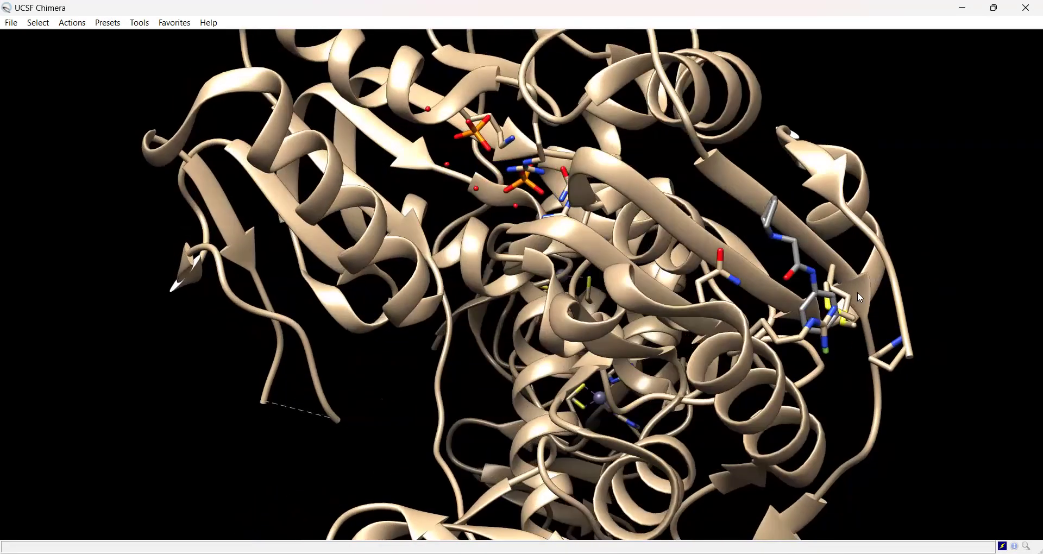
left_click_drag(810, 354, 683, 370)
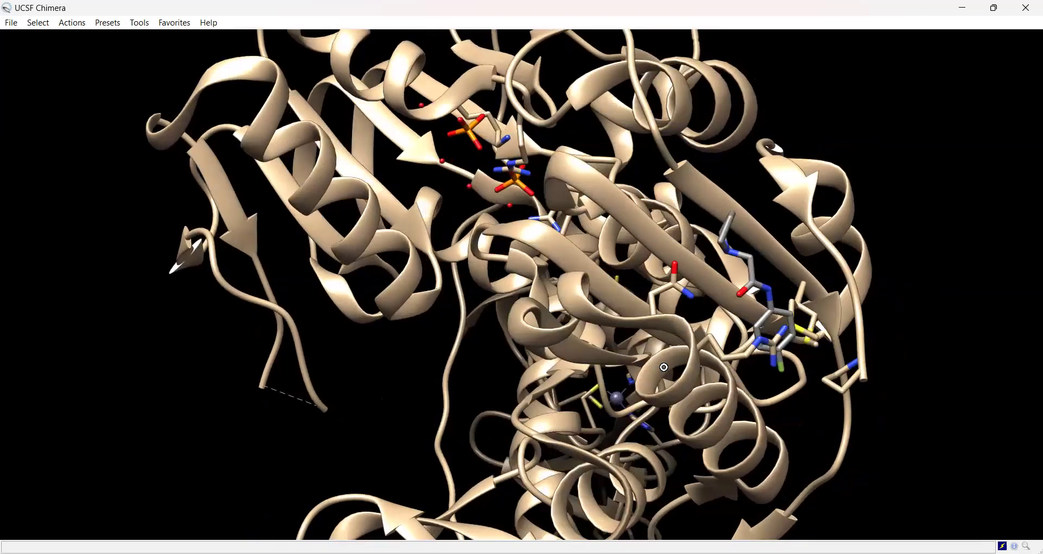
left_click_drag(663, 367, 582, 282)
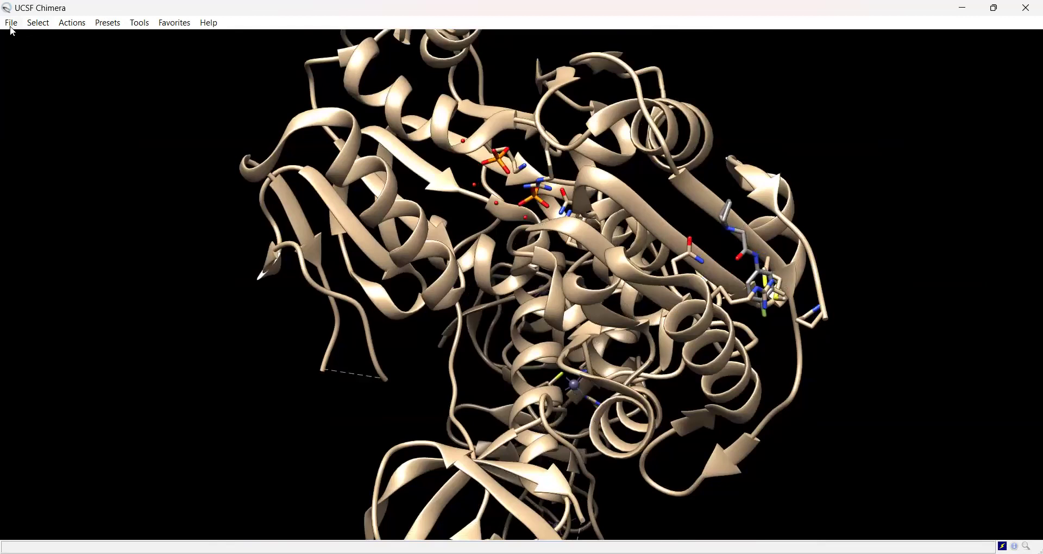
- Save the single-chain model as PDB over pdb 5RM9.pdb, confirming the overwrite
left_click(11, 24)
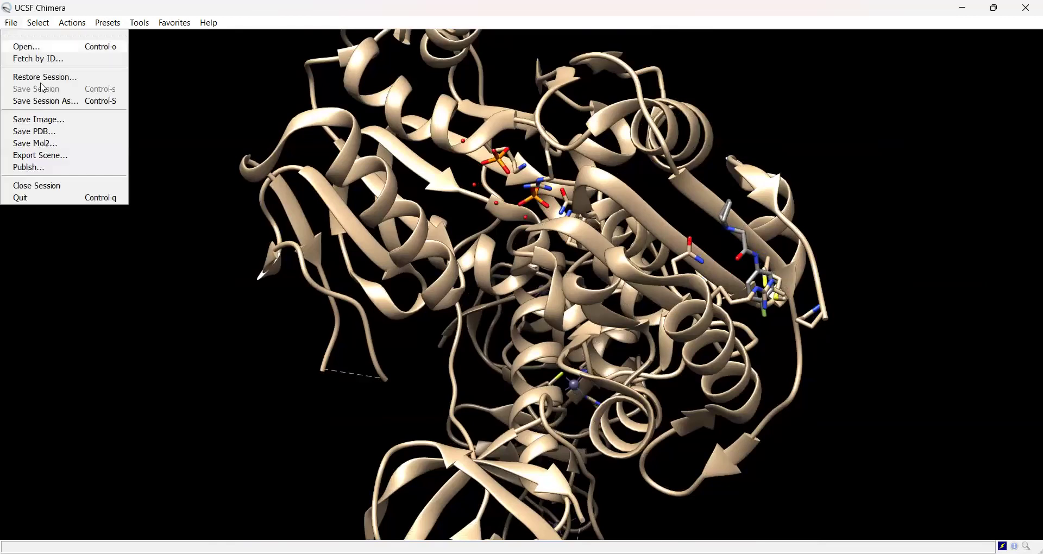
left_click(55, 133)
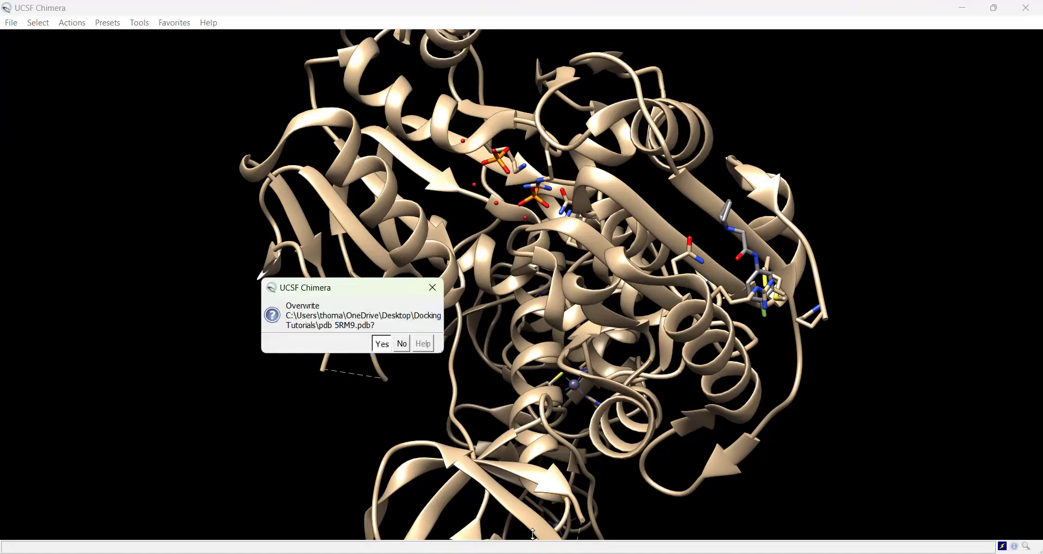
key("Return")
left_click_drag(534, 535, 670, 265)
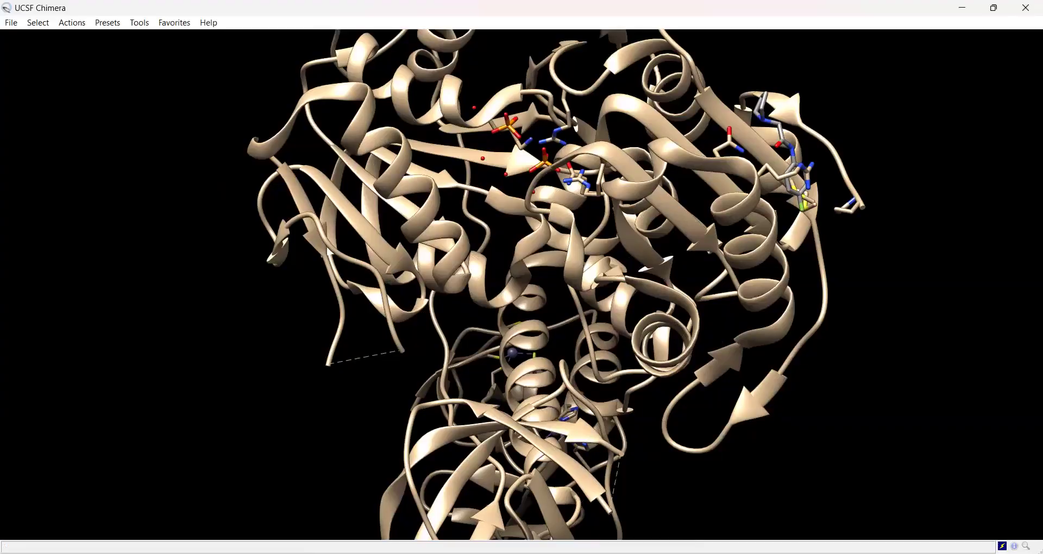
- In Discovery Studio Visualizer, reopen pdb 5RM9 and revert to the newly saved version
key("alt+Tab")
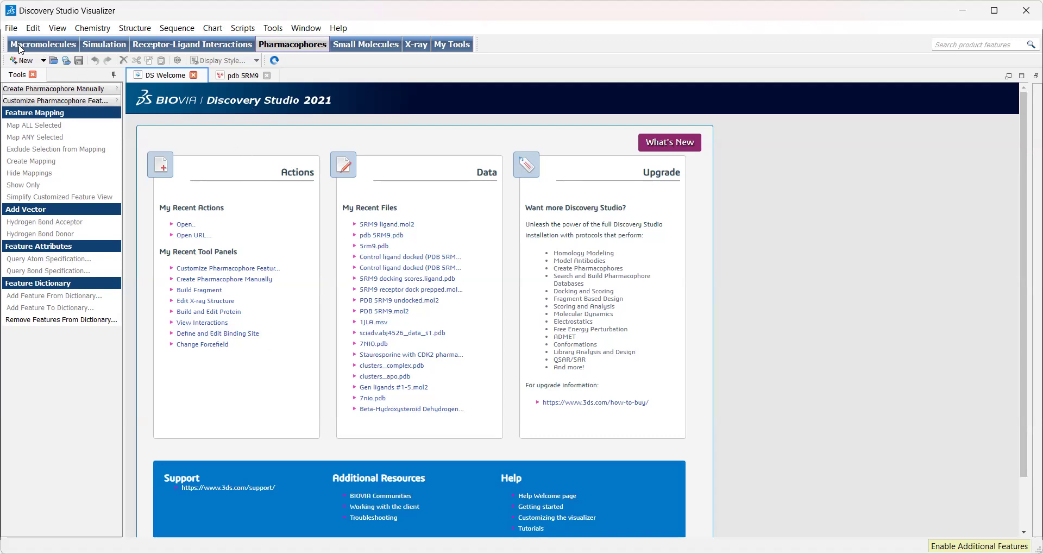
left_click(11, 29)
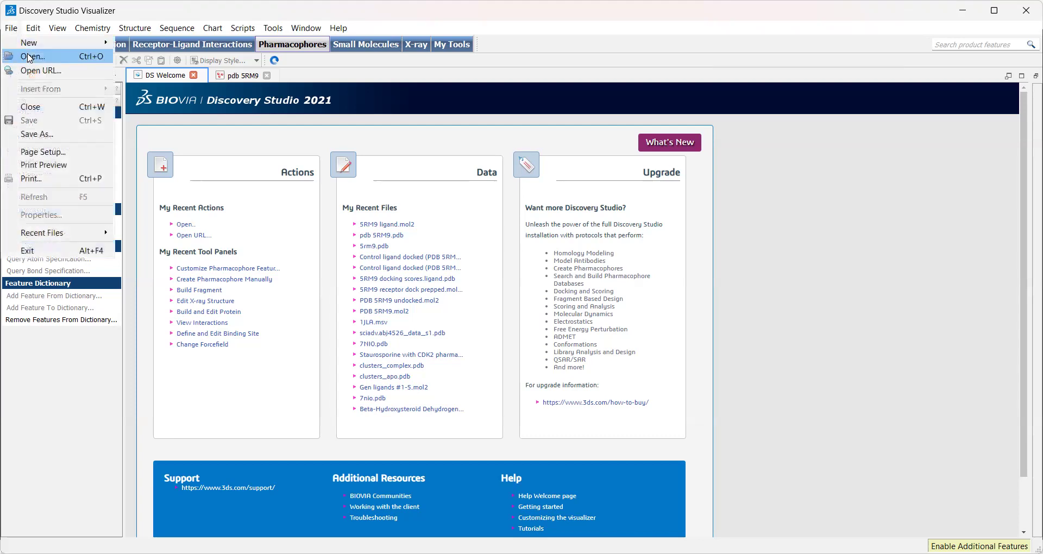
key("Return")
left_click(192, 153)
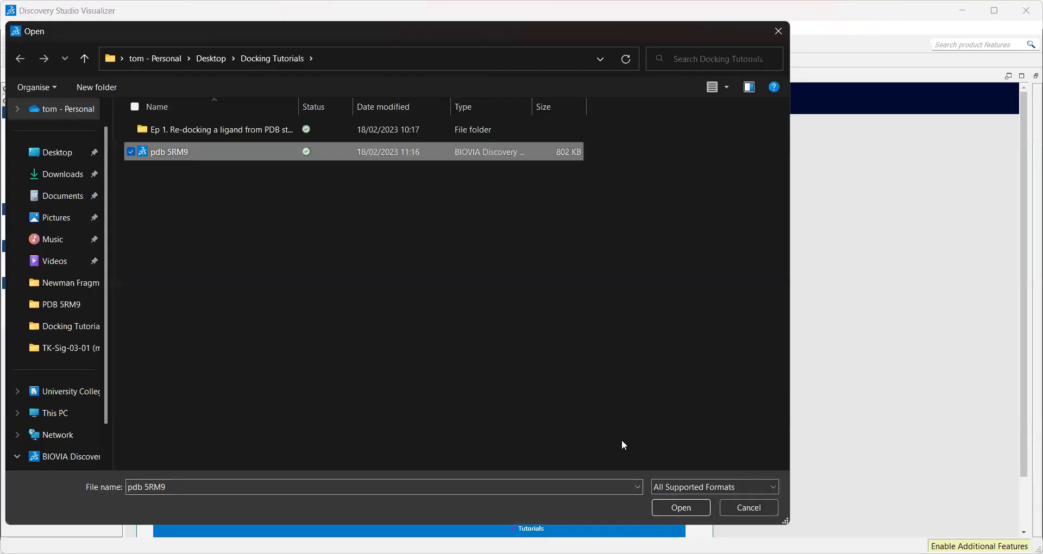
left_click(690, 507)
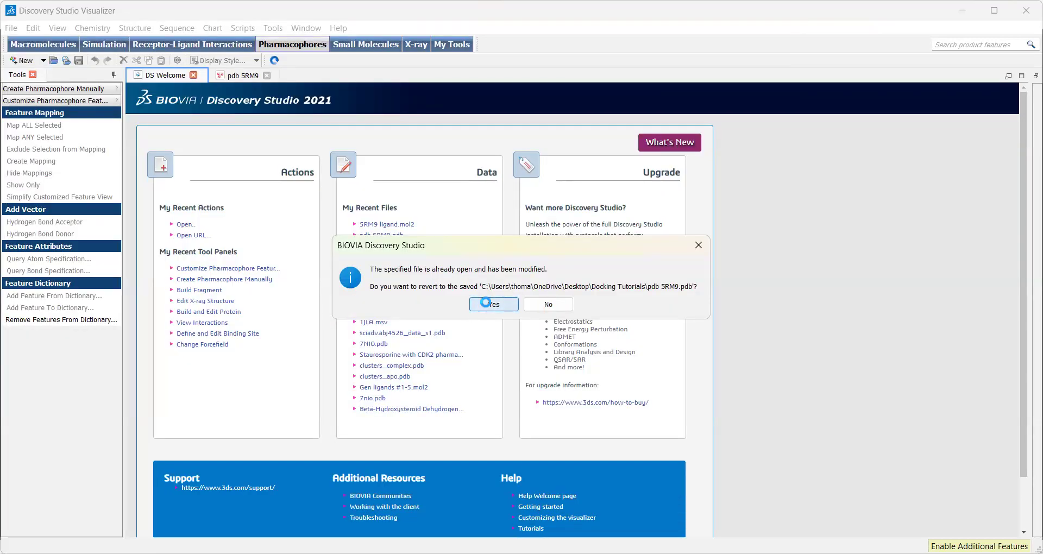
left_click(488, 306)
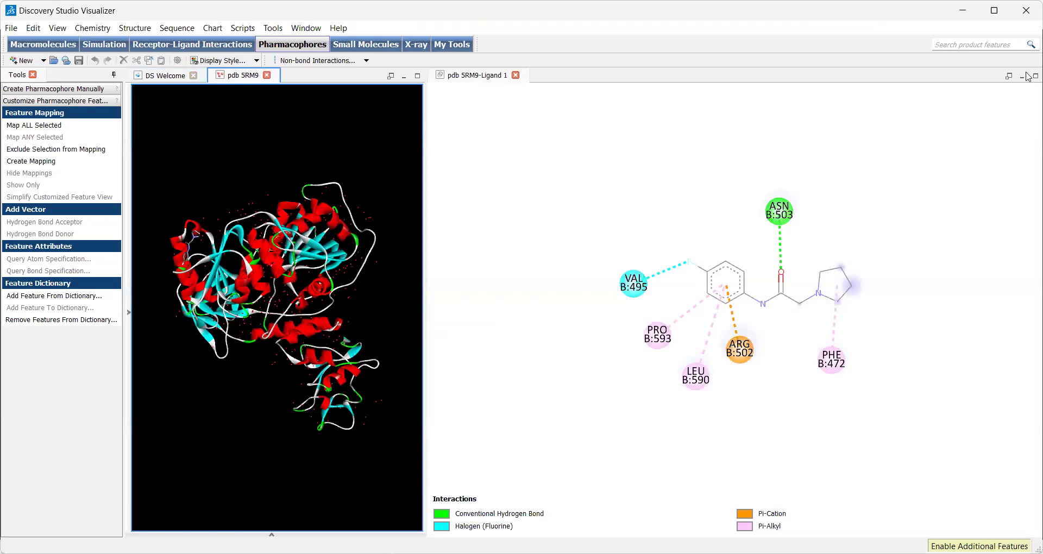
- Hide the 2D diagram and the water molecules, then rotate the ribbon to inspect the ligand
left_click(1021, 77)
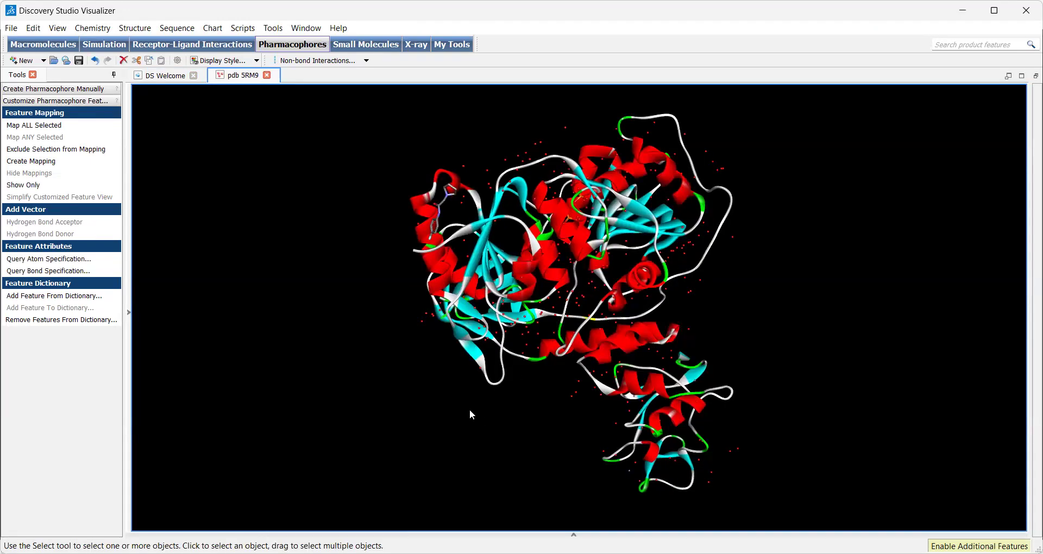
right_click_drag(477, 413, 573, 421)
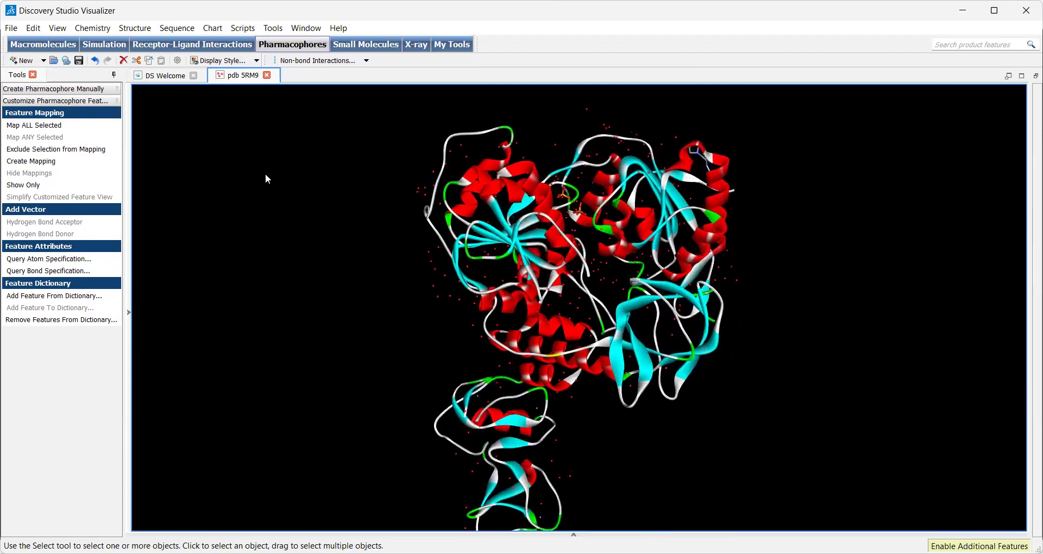
left_click(274, 30)
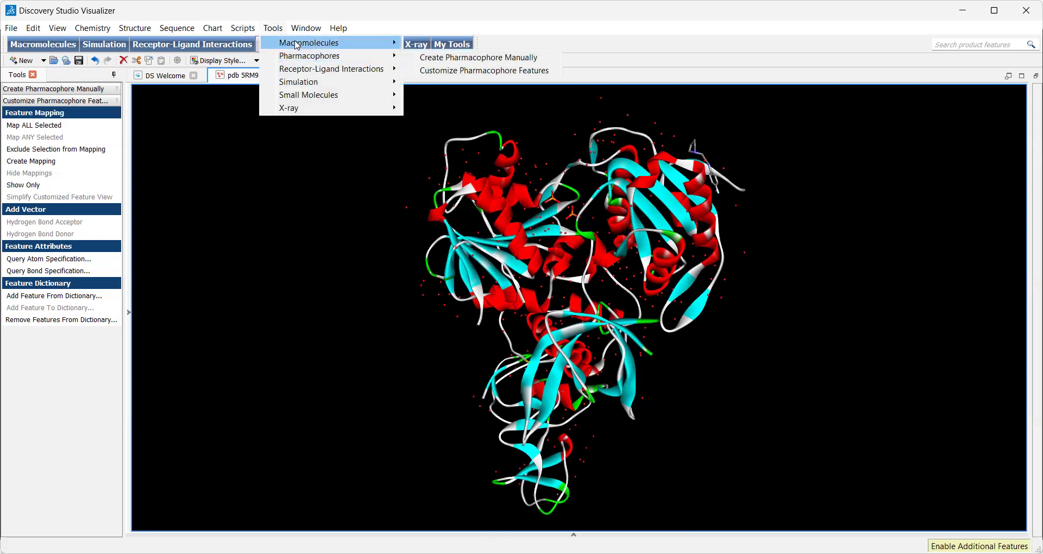
mouse_move(297, 44)
mouse_move(249, 30)
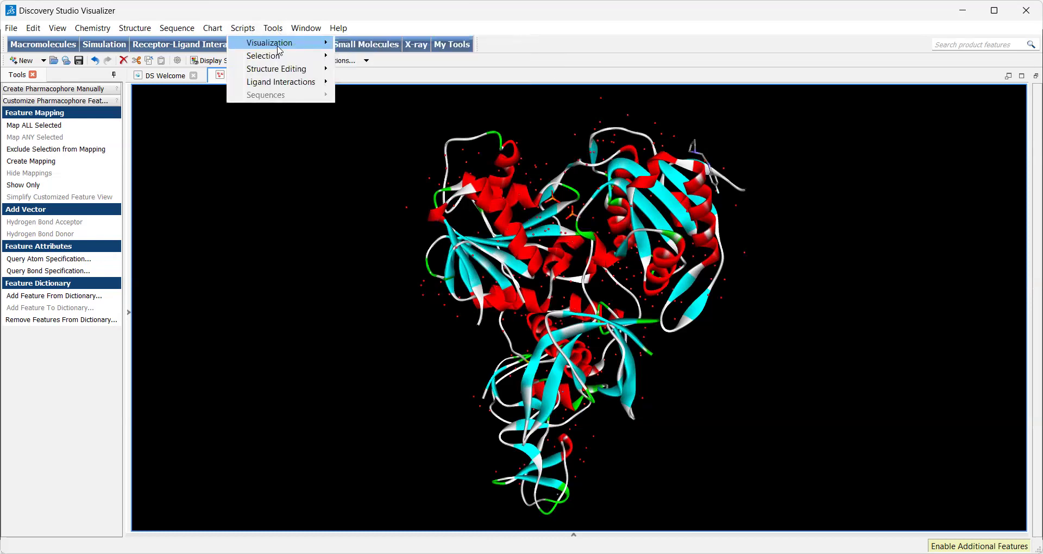
left_click(359, 42)
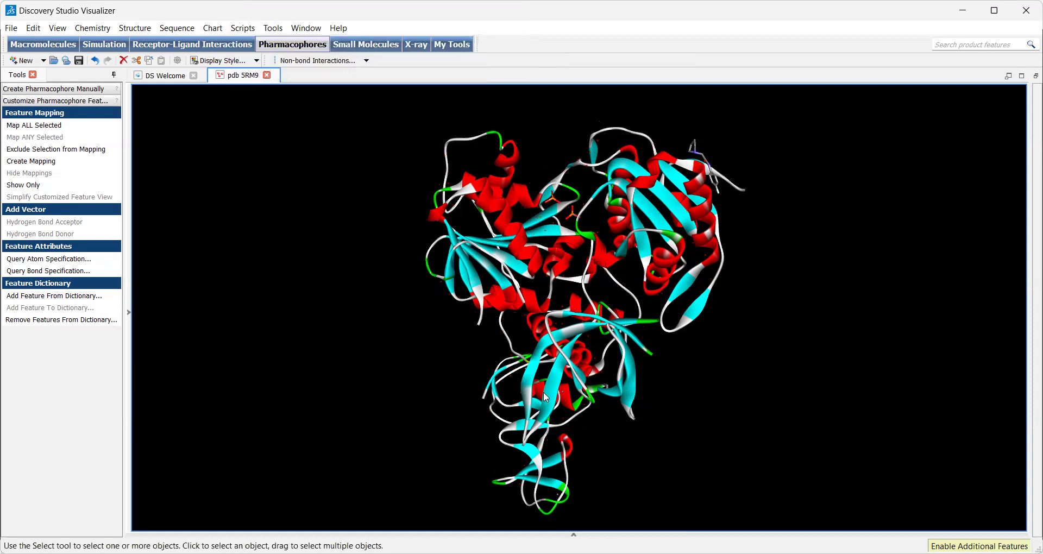
right_click_drag(432, 383, 575, 457)
right_click_drag(631, 331, 540, 321)
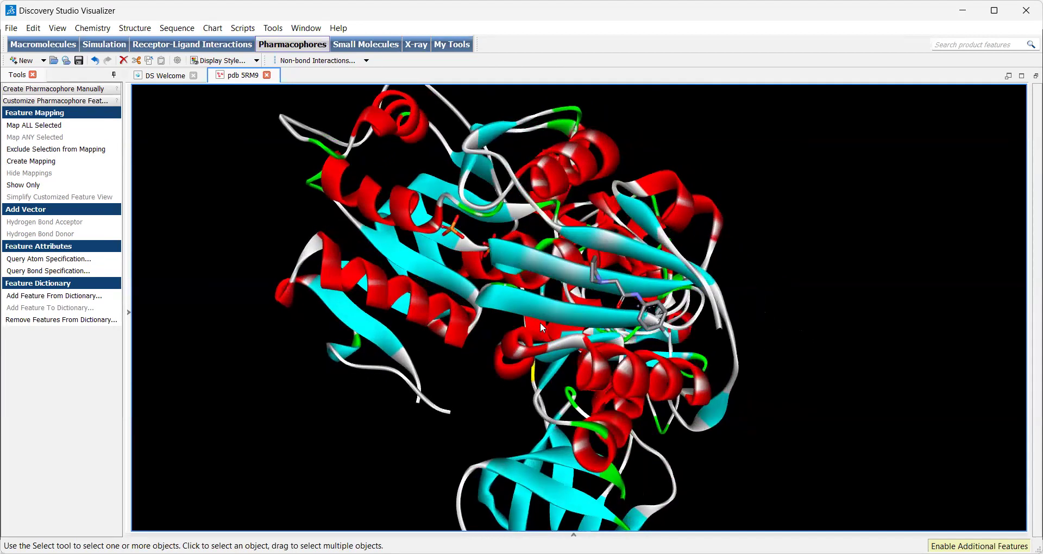
right_click(540, 321)
- Define 5RM9:B:EJQ701 as the ligand in the Receptor-Ligand Interactions tools
key("Escape")
right_click_drag(463, 351, 700, 288)
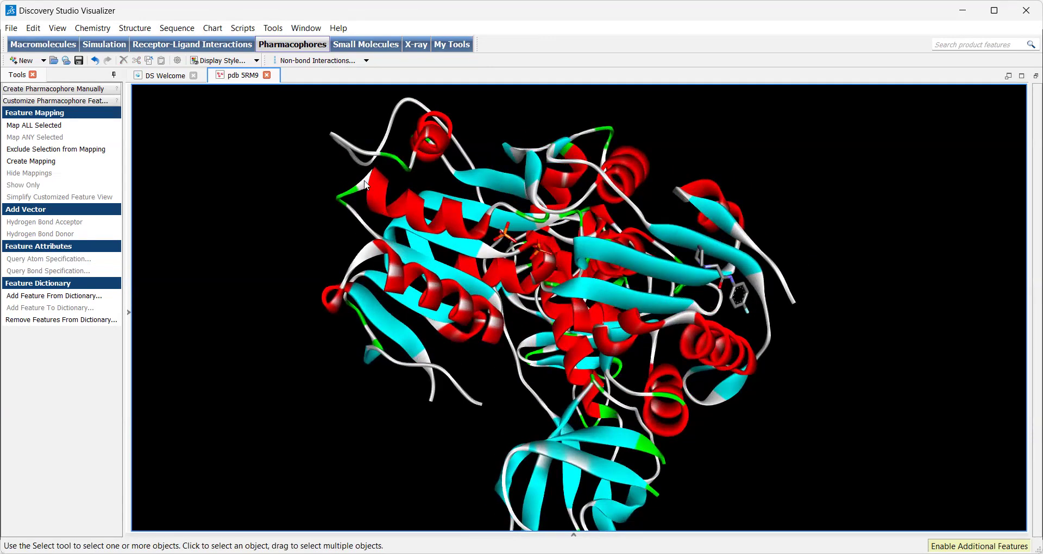
left_click(168, 45)
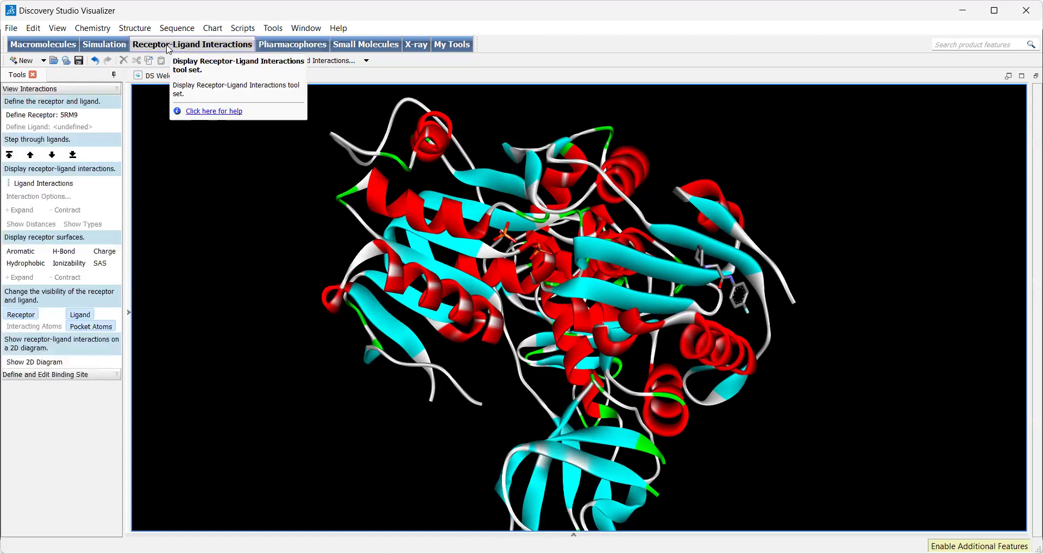
left_click(736, 293)
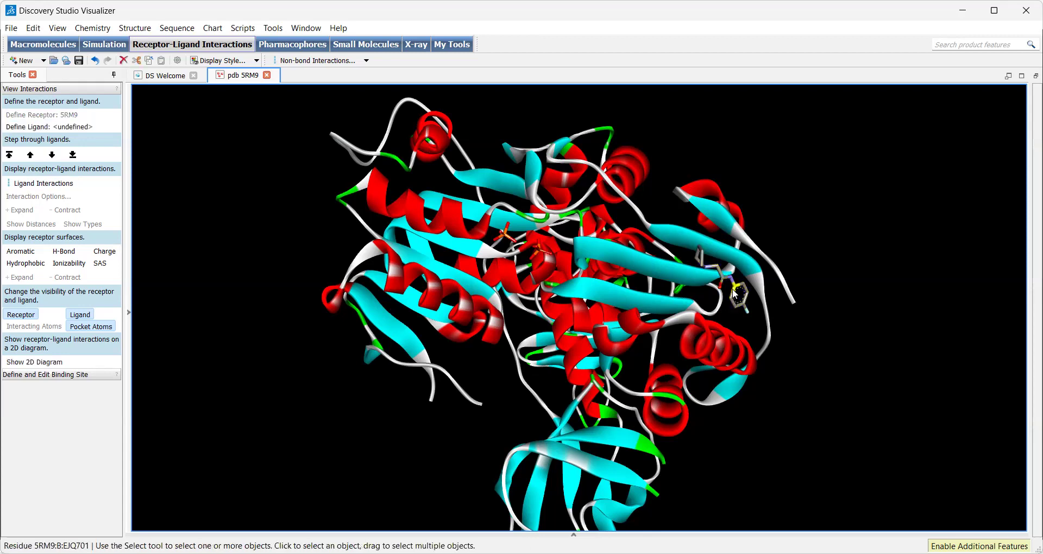
left_click(82, 128)
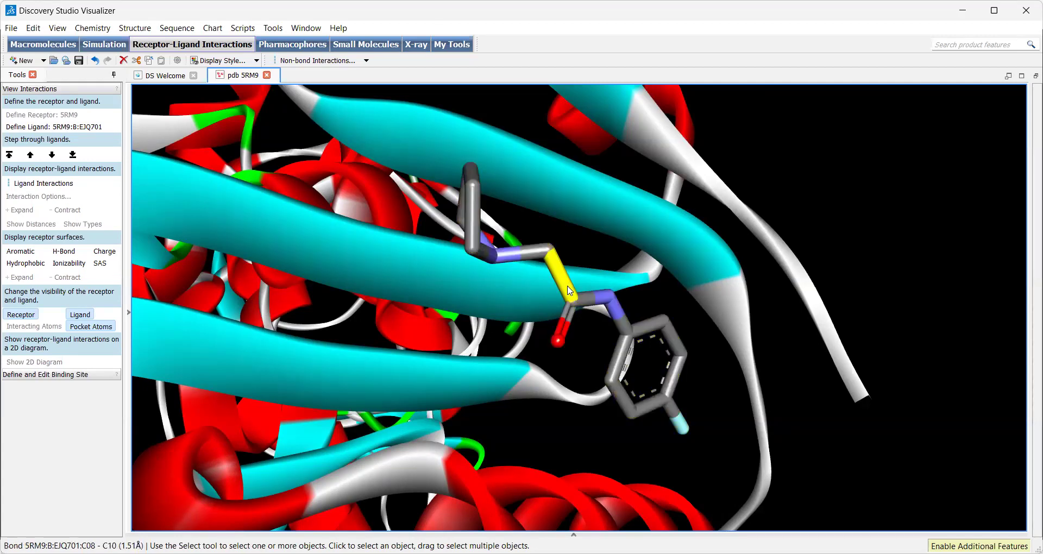
left_click(568, 288)
scroll(537, 436, "down", 5)
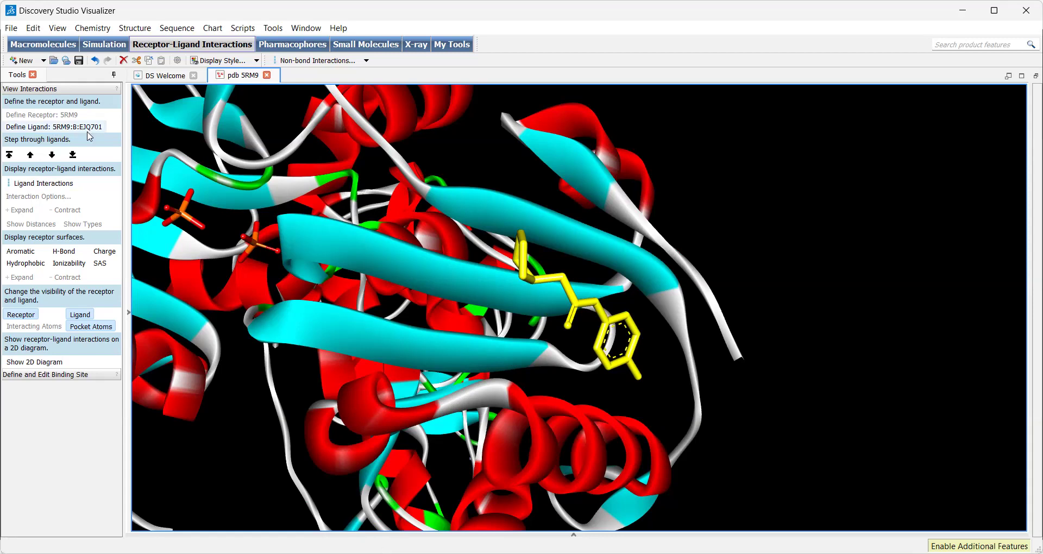
- Show EJQ701's ligand interactions, including a hydrogen bond, and rotate to inspect the contacts
left_click(44, 184)
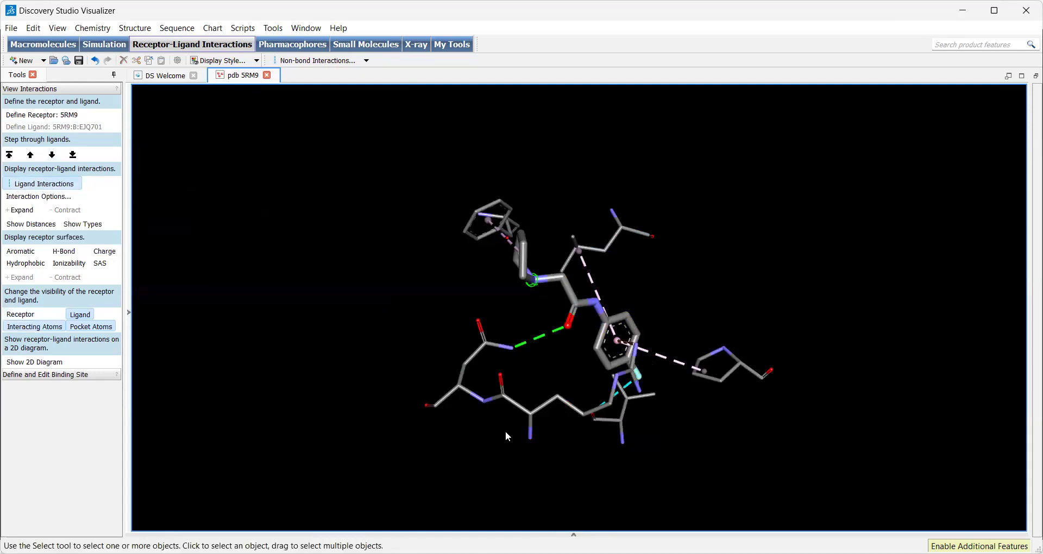
right_click_drag(509, 460, 547, 461)
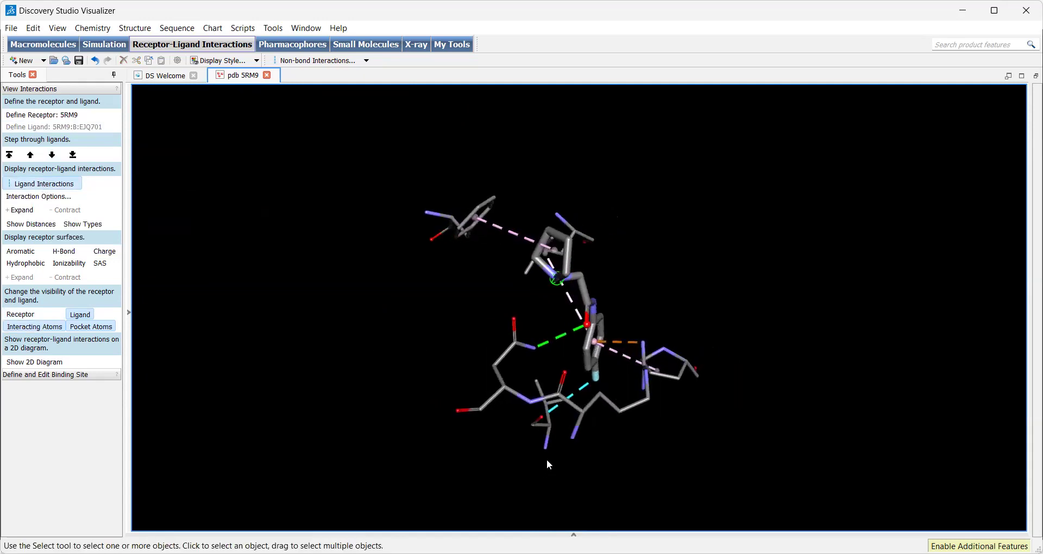
right_click_drag(474, 447, 424, 462)
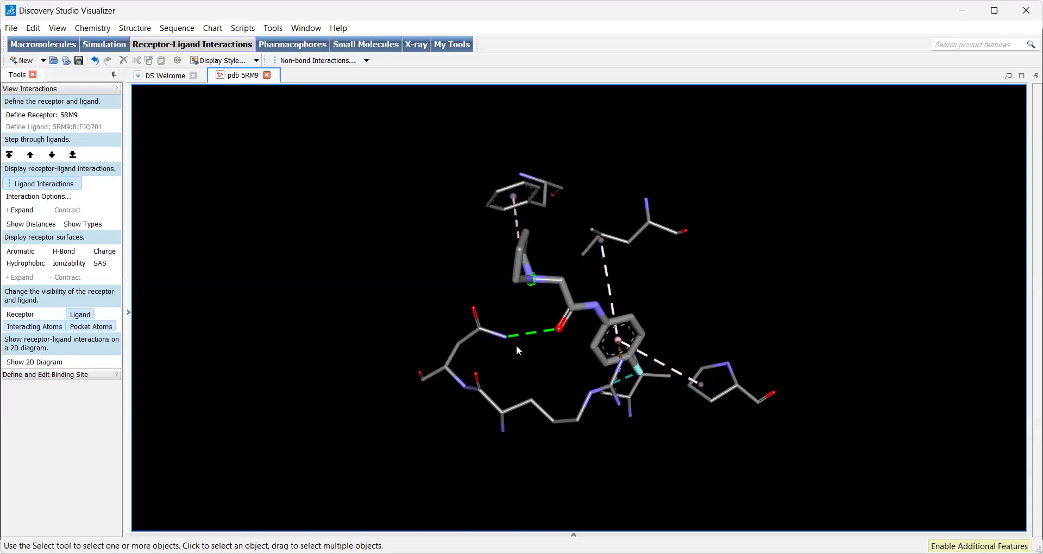
right_click_drag(559, 369, 480, 395)
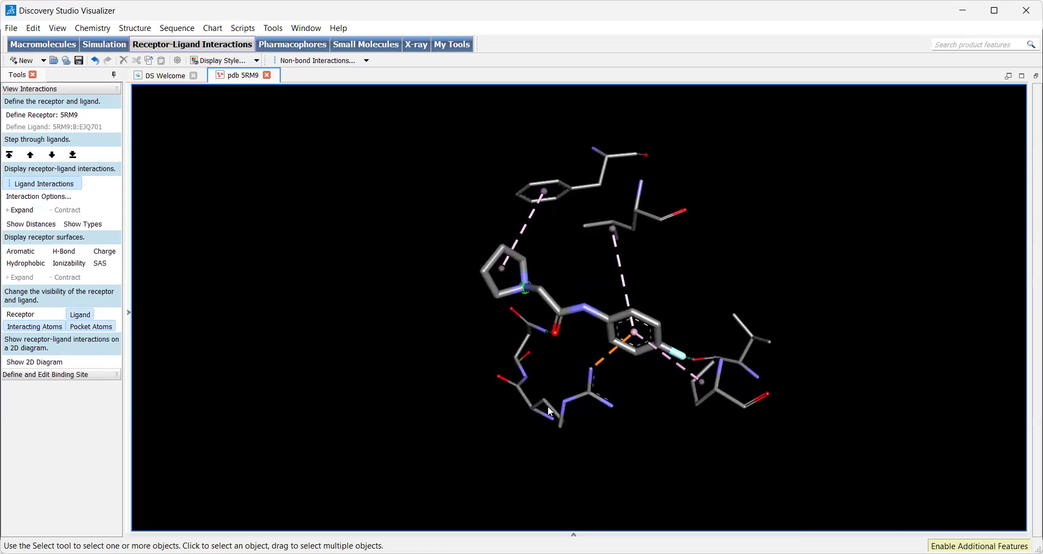
right_click_drag(547, 406, 293, 331)
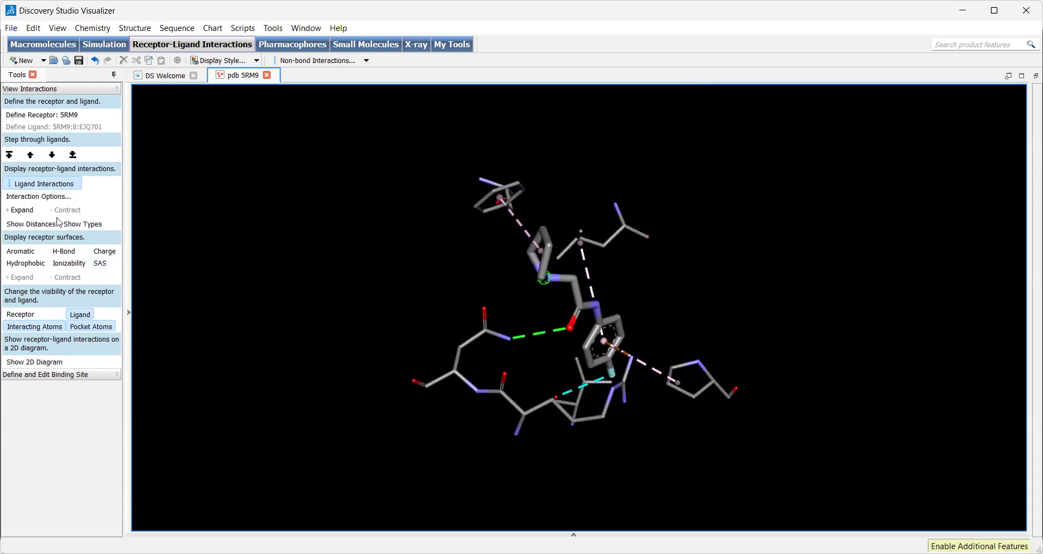
- Open Interaction Options, move the dialog left off the molecule, and scroll the visibility tree
left_click(38, 196)
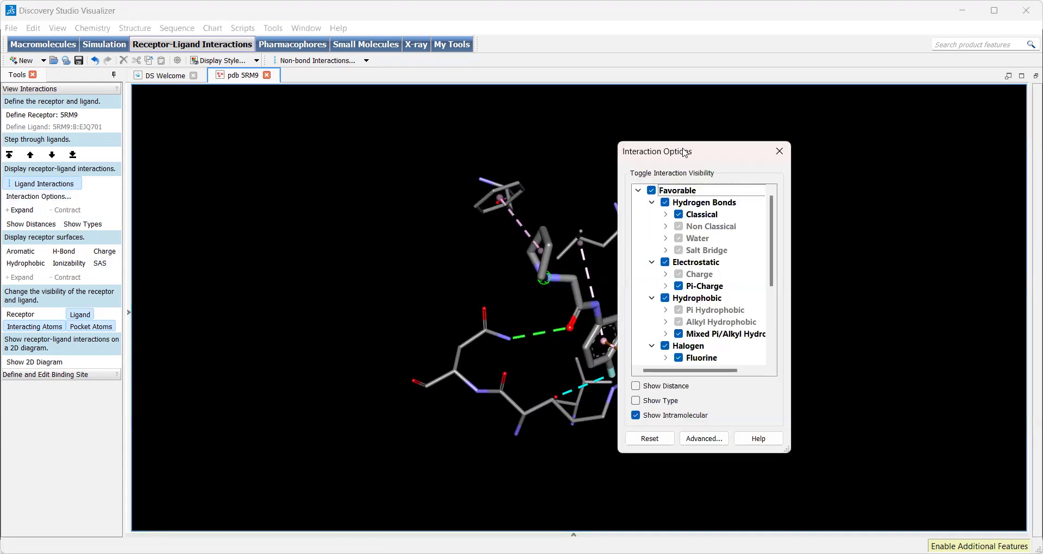
left_click_drag(682, 156, 267, 157)
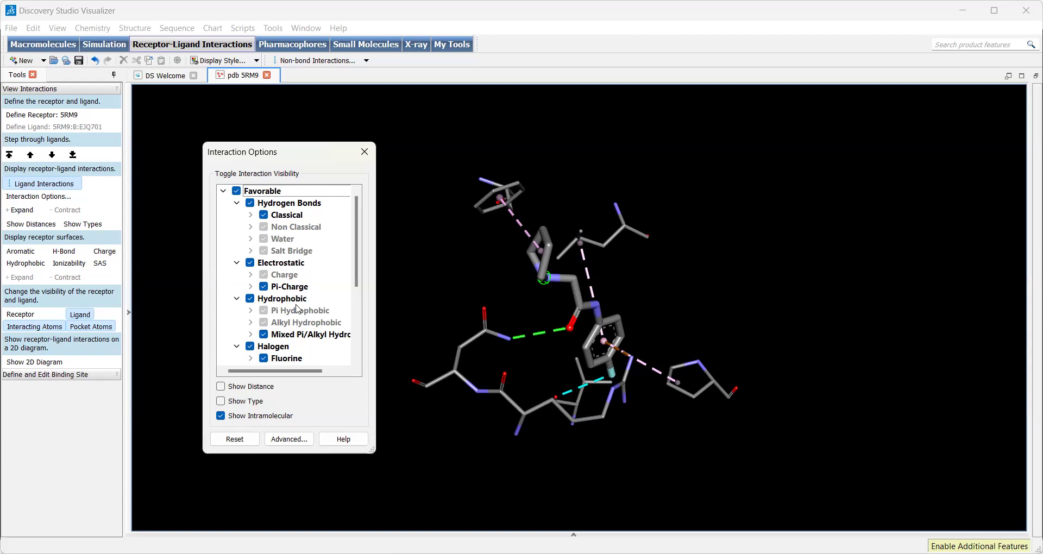
scroll(316, 317, "down", 1)
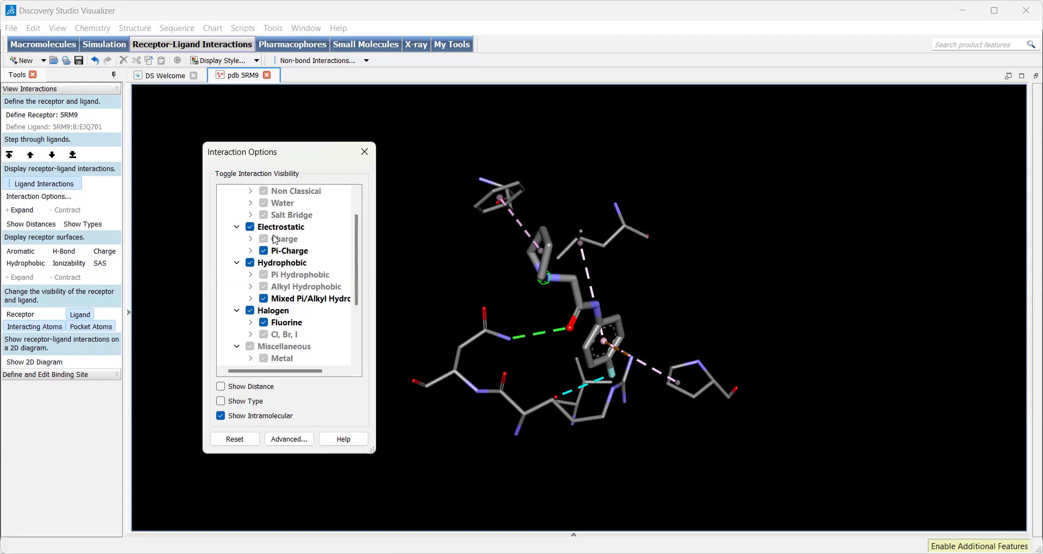
scroll(292, 294, "down", 1)
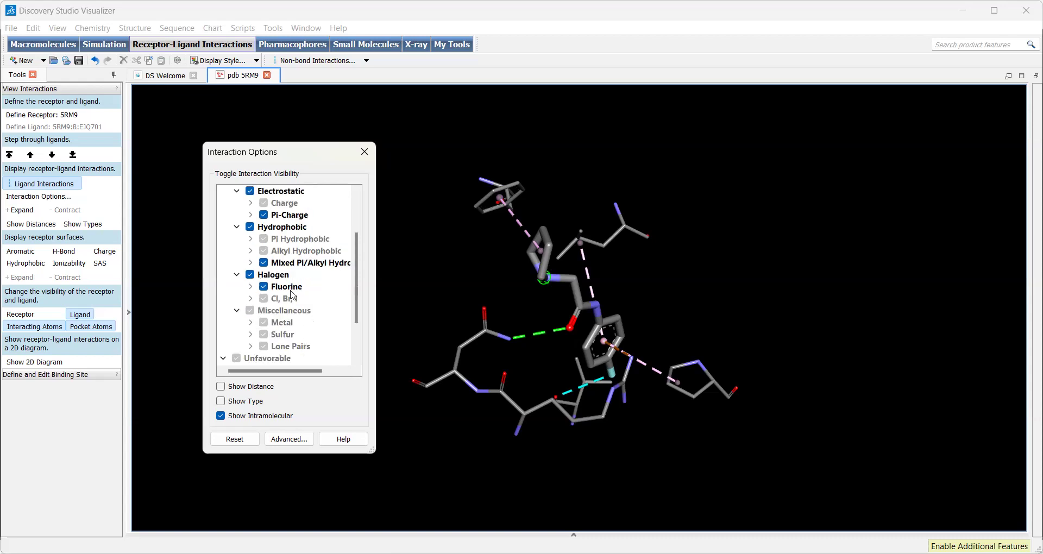
scroll(294, 299, "down", 2)
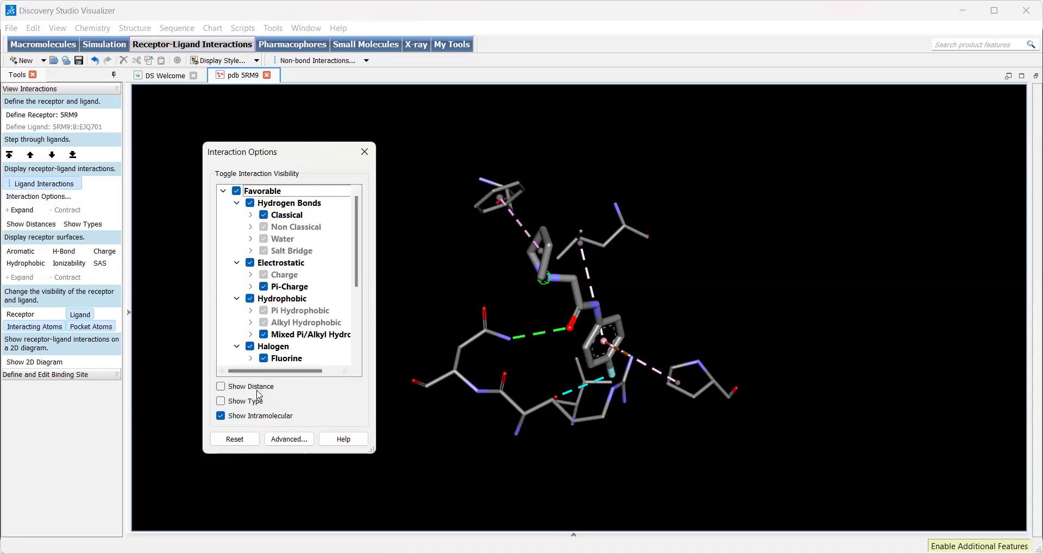
- Turn on Show Distance and Show Type, giving labels like 3.00 Conventional and 3.54 Fluorine
left_click(220, 387)
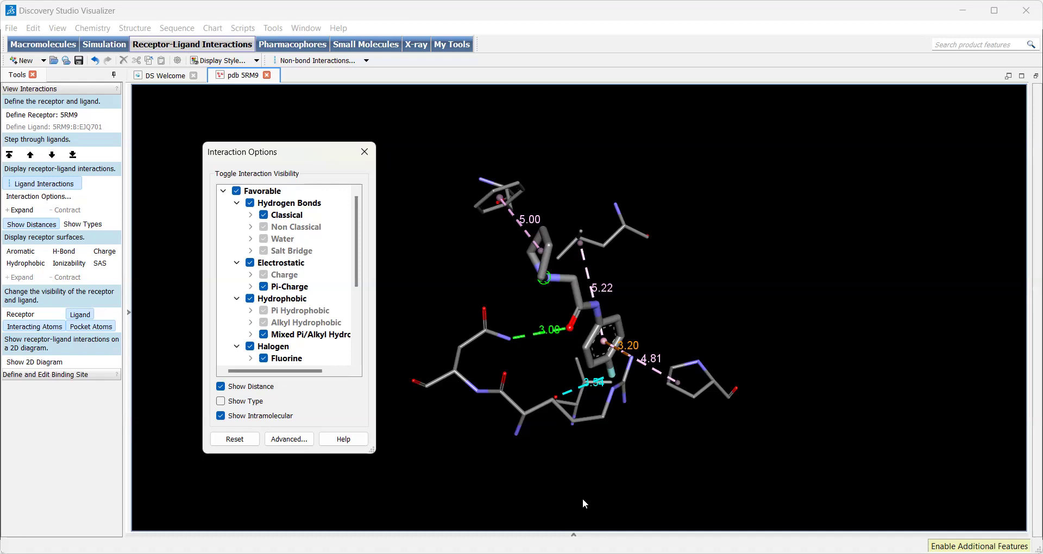
right_click_drag(546, 436, 514, 441)
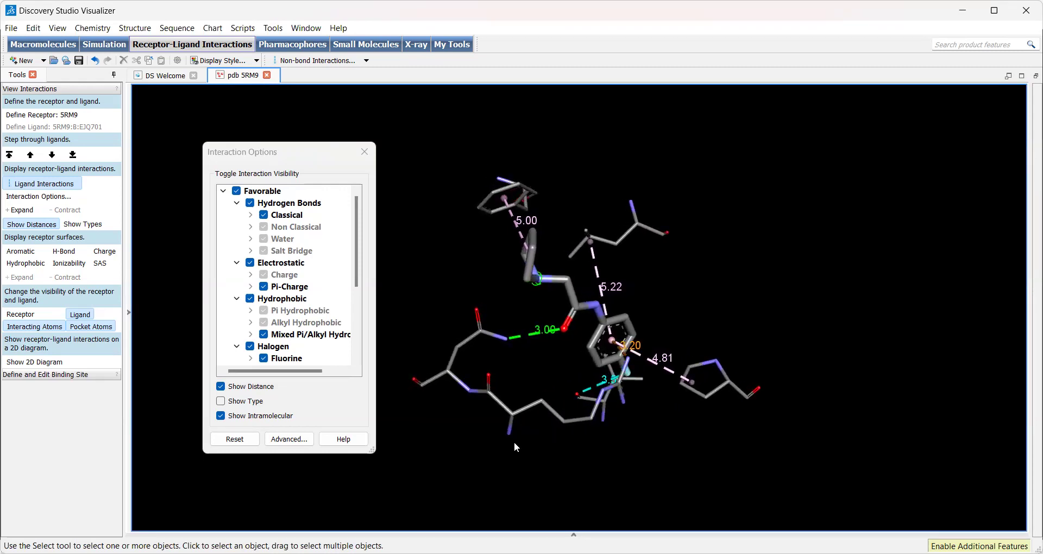
left_click(220, 402)
right_click_drag(643, 367, 555, 380)
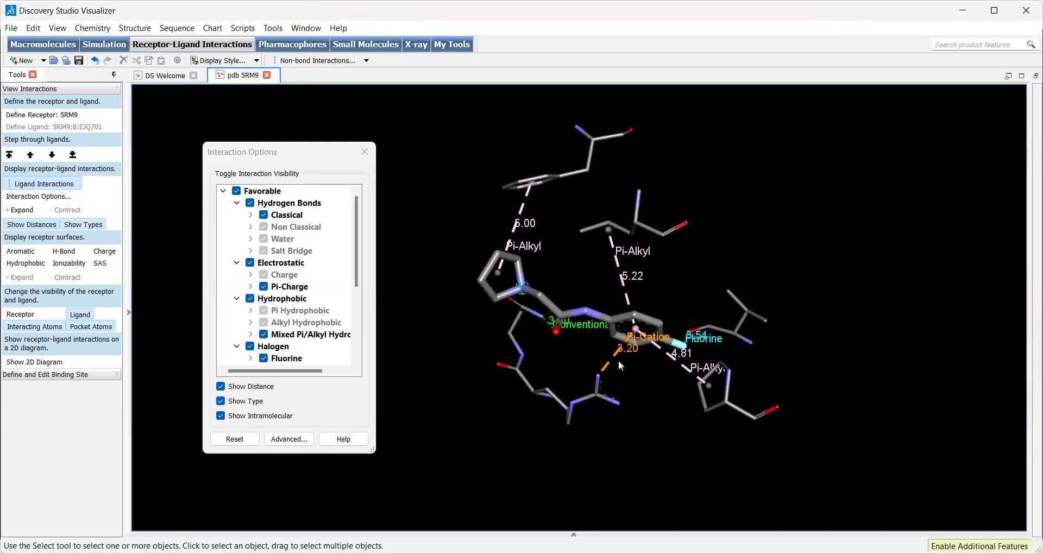
right_click_drag(618, 360, 599, 349)
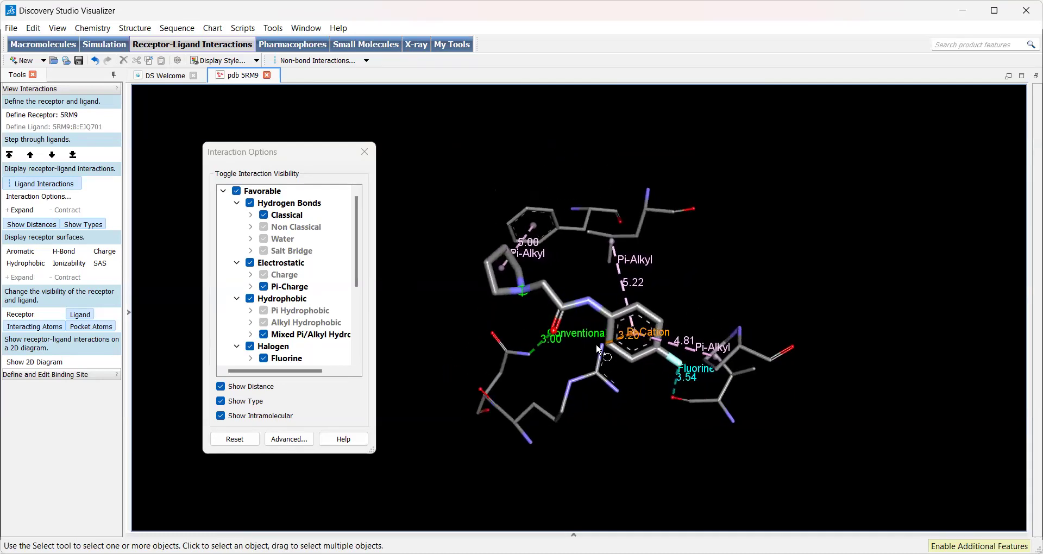
right_click_drag(611, 403, 684, 358)
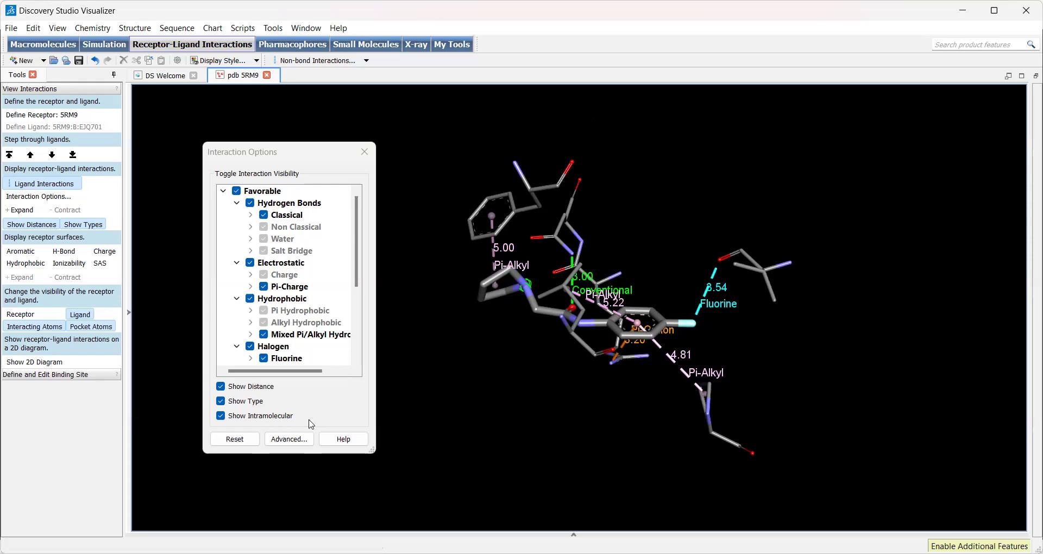
right_click_drag(662, 346, 728, 367)
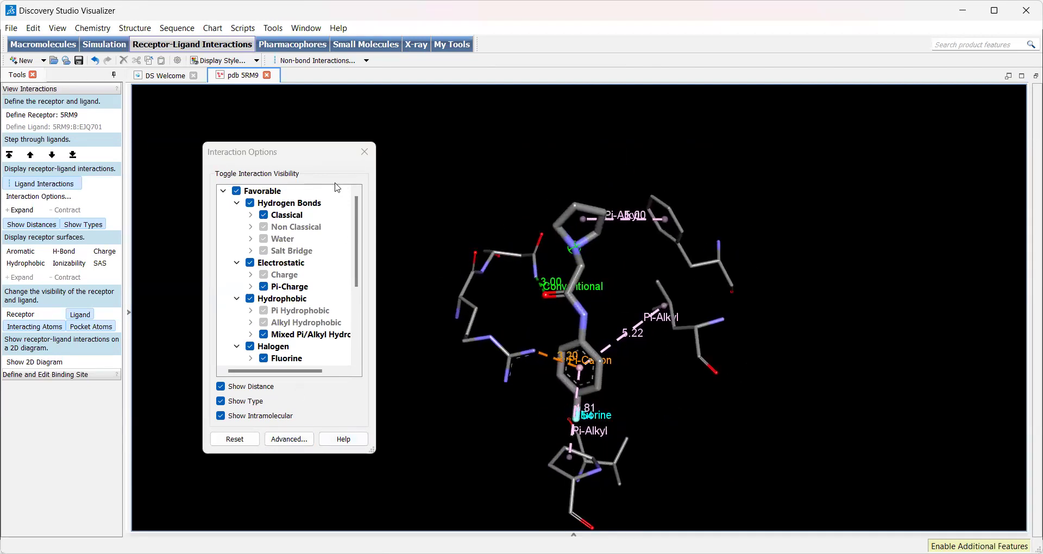
- Close Interaction Options and add a hydrophobicity-coloured receptor surface (-3.00 to 3.00 scale)
left_click(365, 152)
right_click_drag(521, 386, 493, 389)
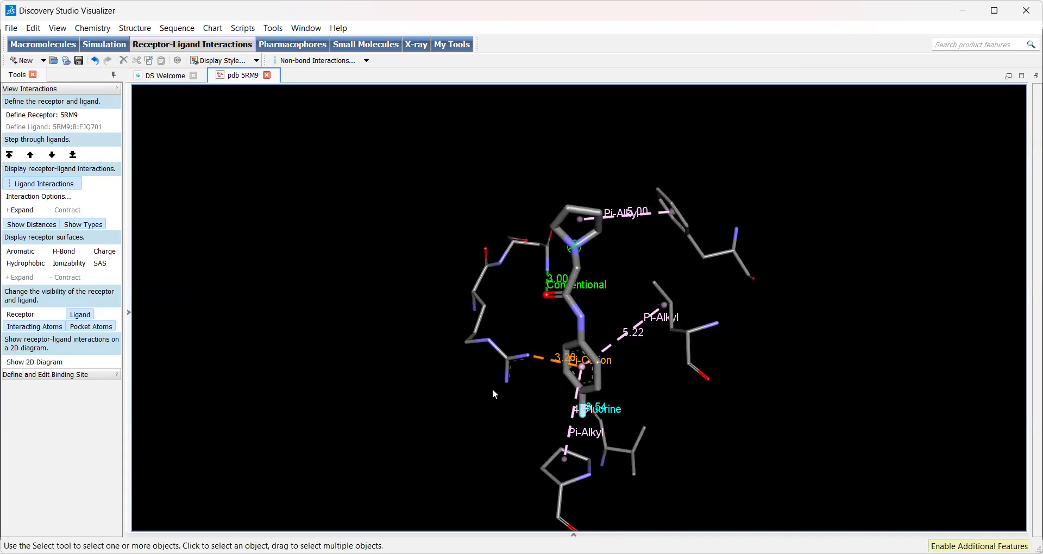
left_click(16, 263)
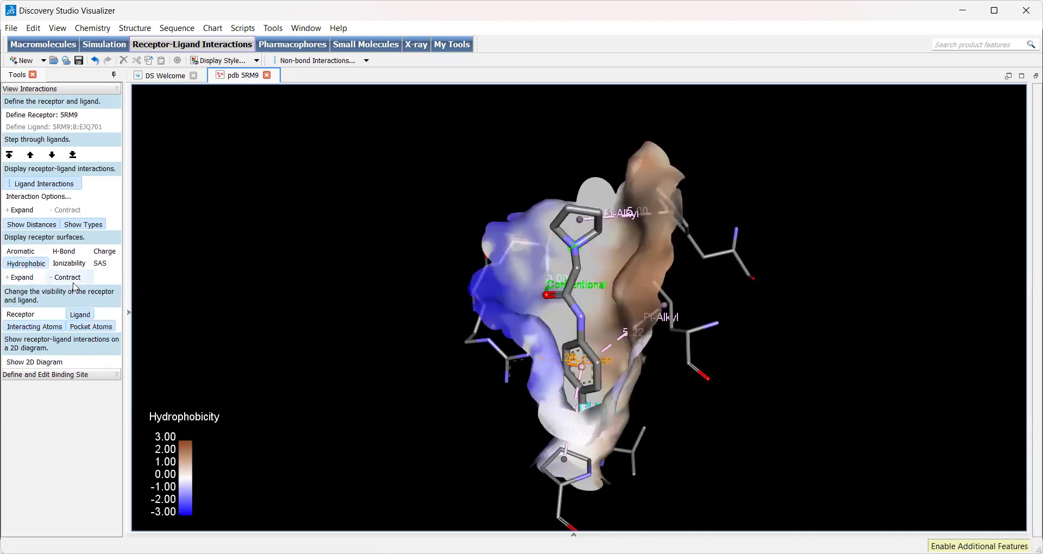
mouse_move(591, 360)
right_mouse_down()
mouse_move(610, 440)
mouse_move(535, 381)
mouse_move(559, 388)
mouse_move(587, 418)
mouse_move(620, 375)
mouse_move(578, 328)
mouse_move(535, 324)
mouse_move(579, 412)
mouse_move(586, 391)
mouse_move(637, 354)
mouse_move(607, 451)
mouse_move(633, 408)
mouse_move(601, 411)
mouse_move(619, 372)
mouse_move(662, 396)
mouse_move(579, 363)
right_mouse_up()
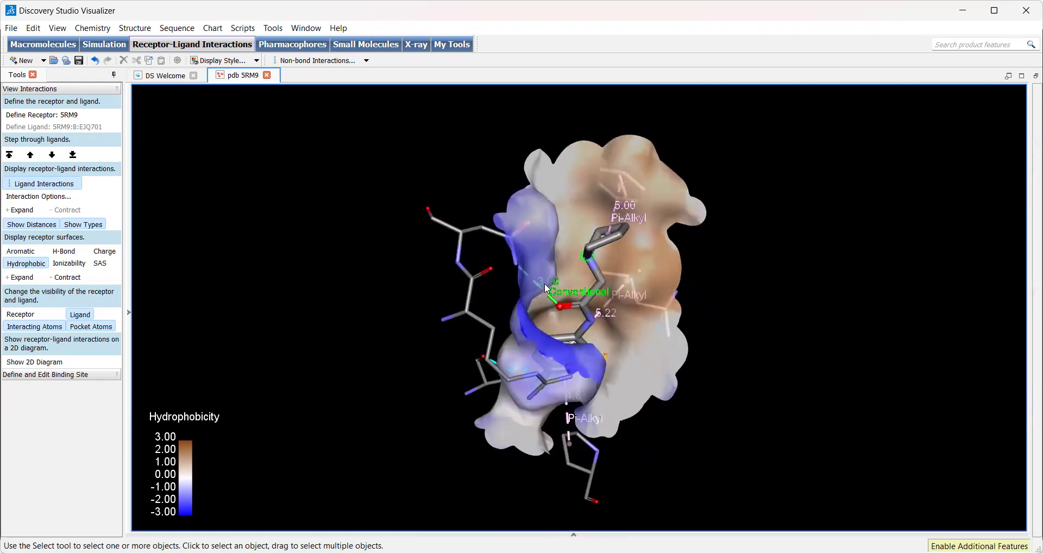
right_click_drag(545, 288, 424, 301)
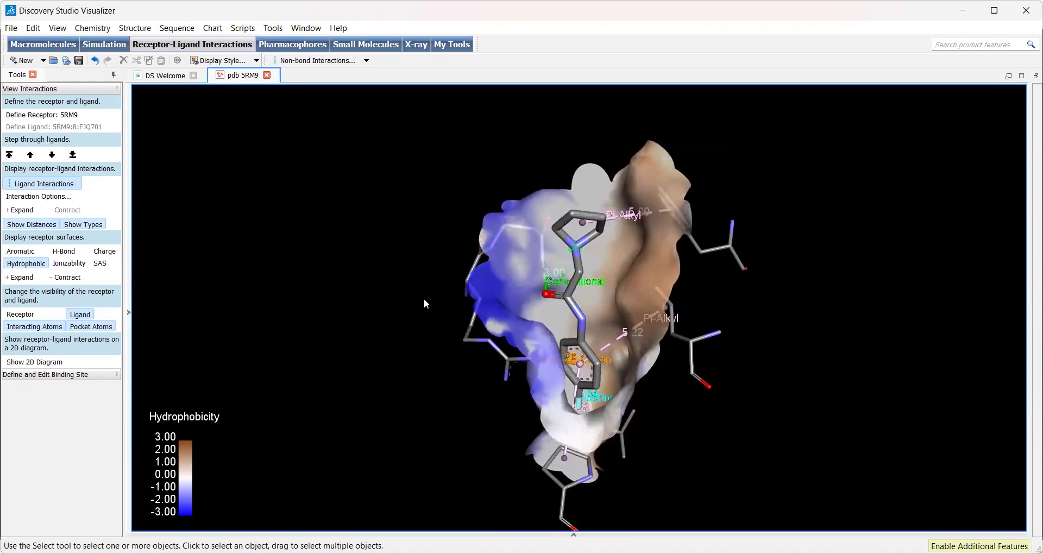
- Enlarge the receptor surface twice, then contract it back around the EJQ701 pocket
left_click(30, 279)
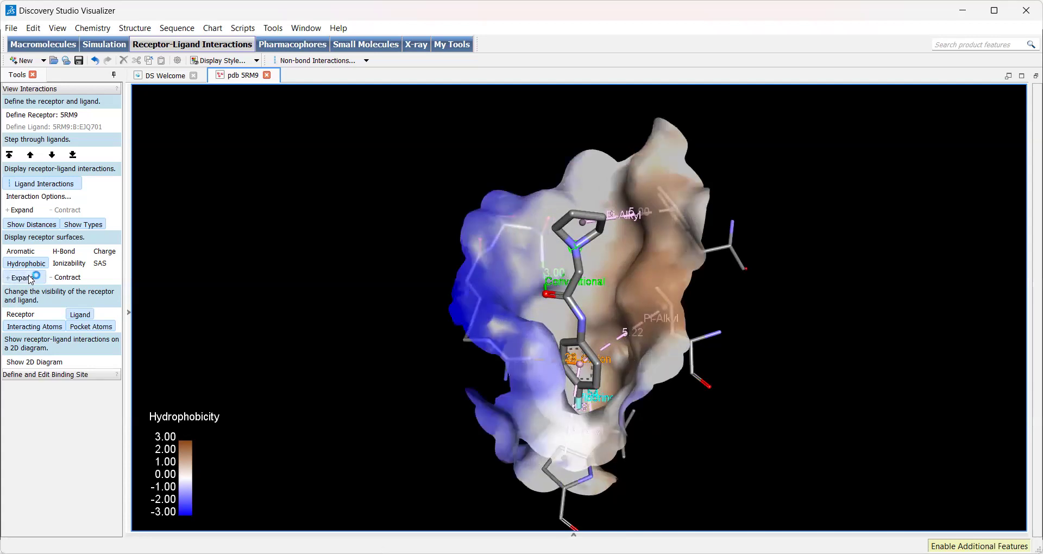
left_click(30, 278)
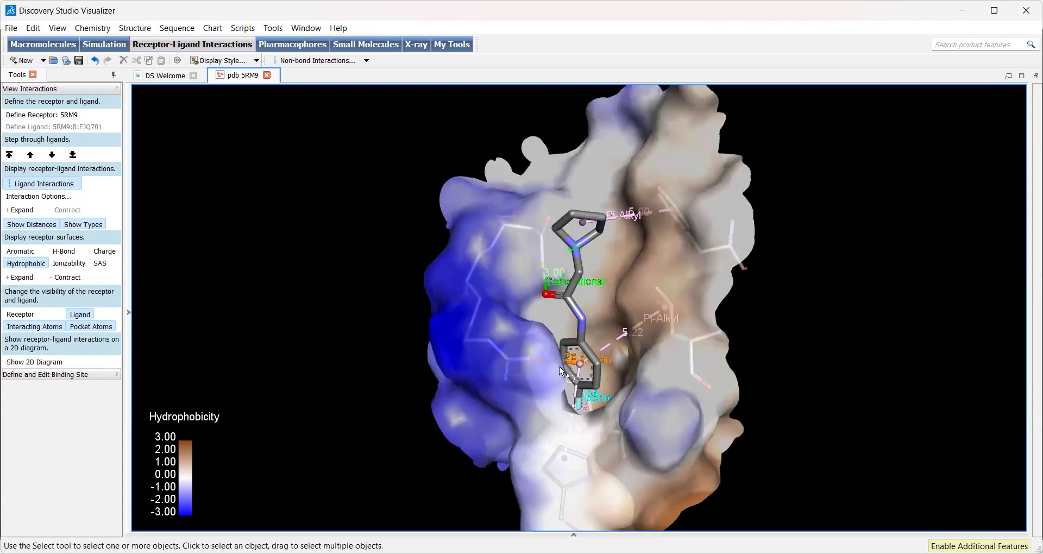
right_click_drag(561, 371, 538, 357)
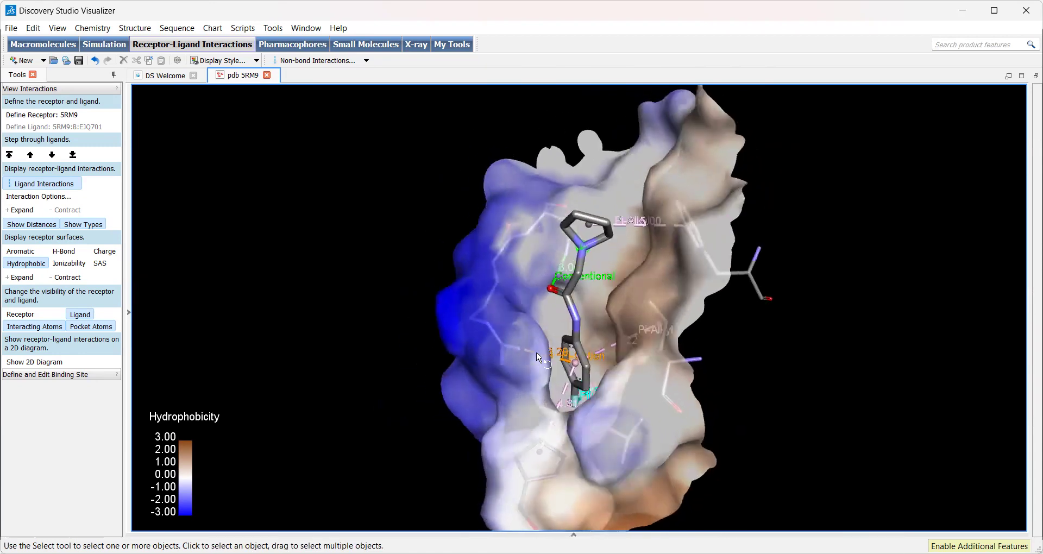
left_click(77, 278)
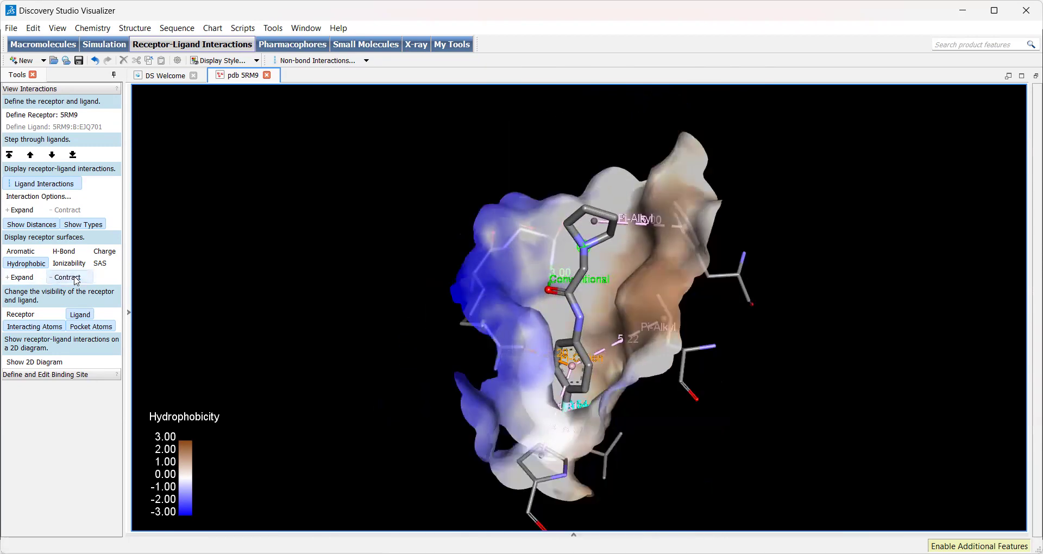
right_click_drag(570, 350, 511, 365)
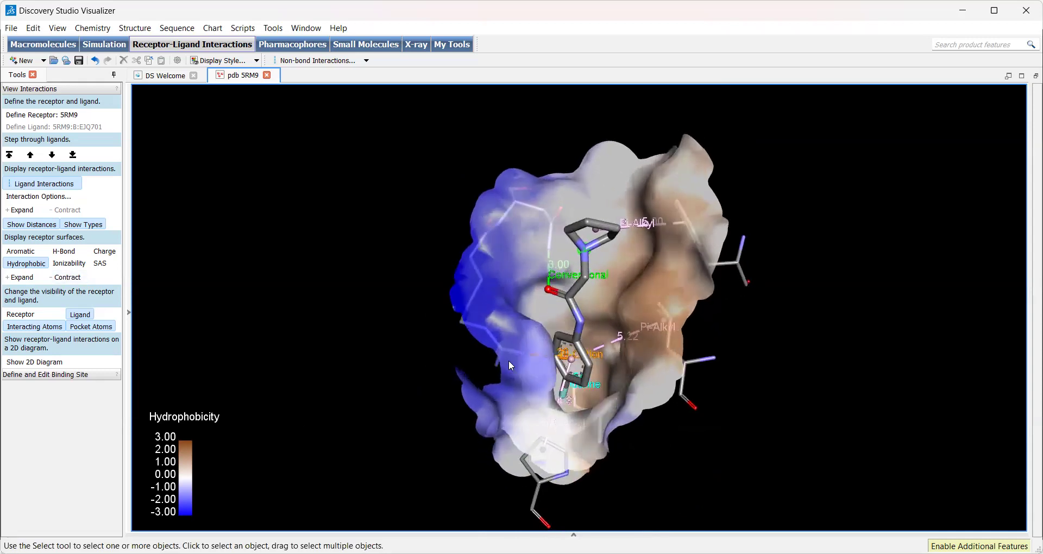
left_click(67, 265)
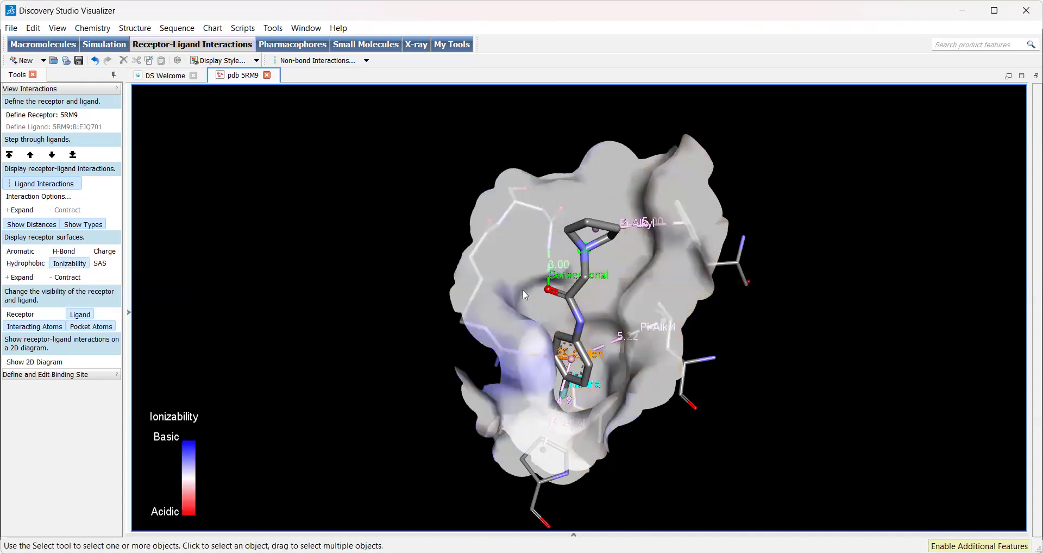
right_click_drag(524, 295, 565, 284)
left_click(31, 250)
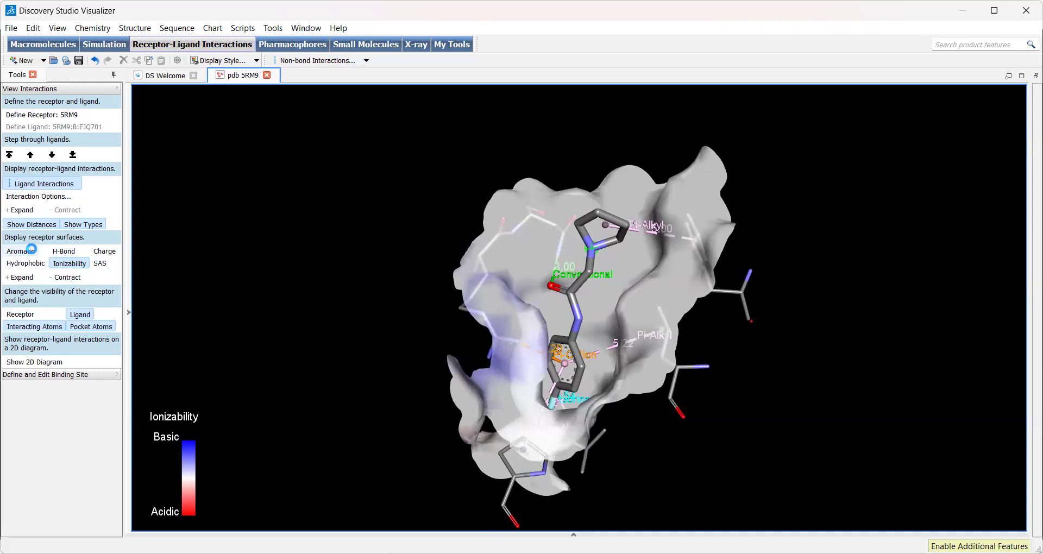
right_click_drag(612, 394, 700, 218)
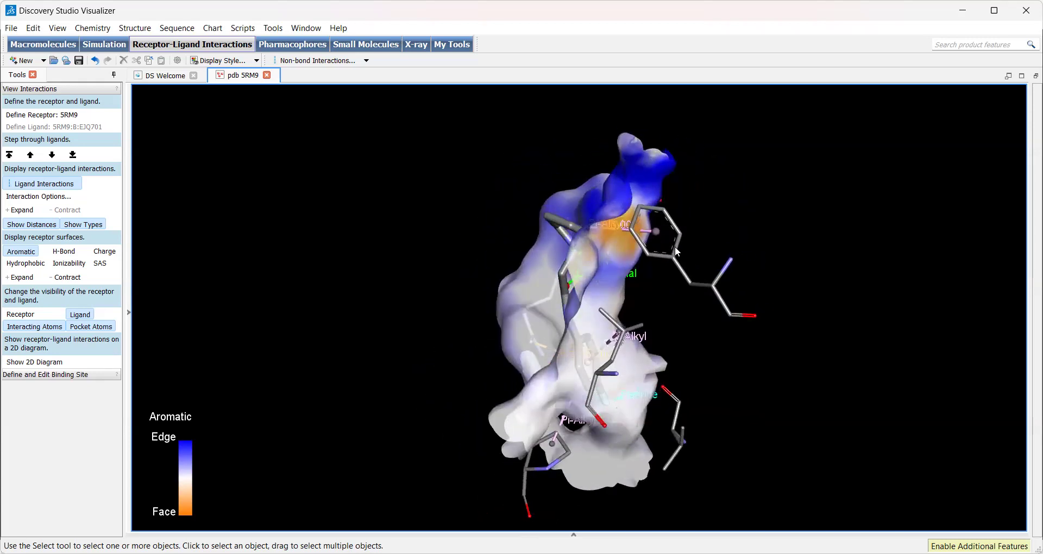
right_click_drag(562, 352, 629, 354)
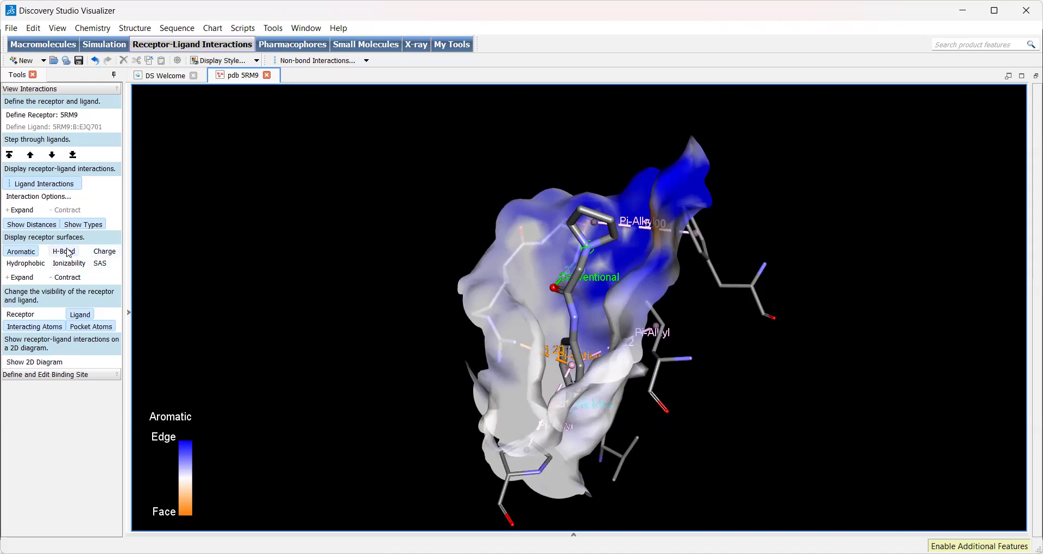
left_click(65, 251)
right_click_drag(518, 483, 582, 380)
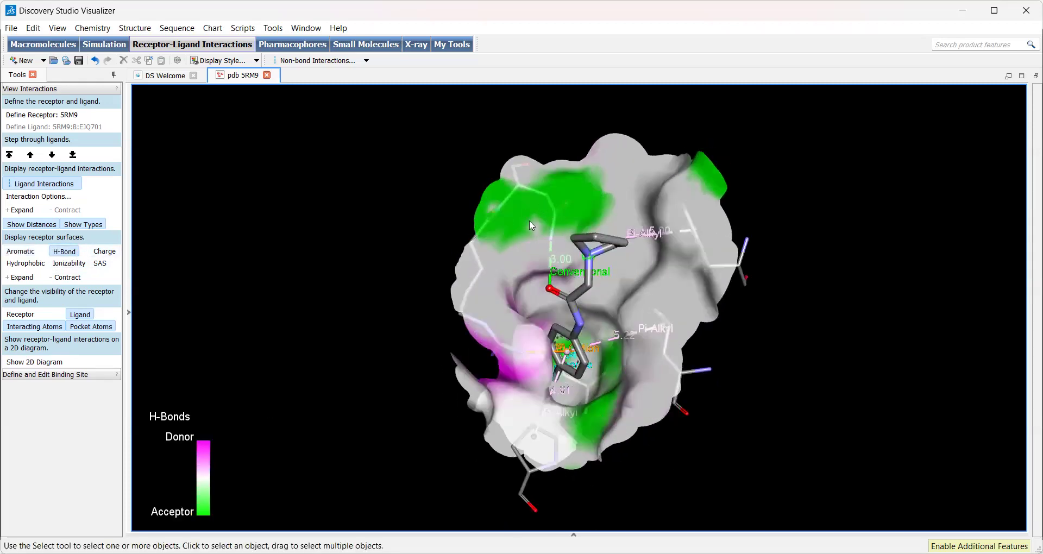
right_click_drag(531, 225, 438, 423)
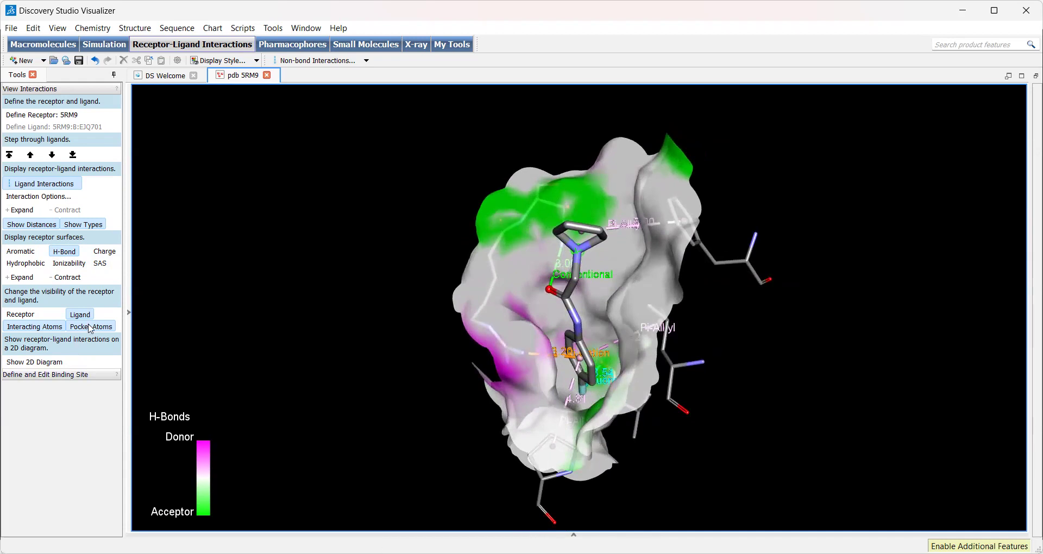
left_click(27, 265)
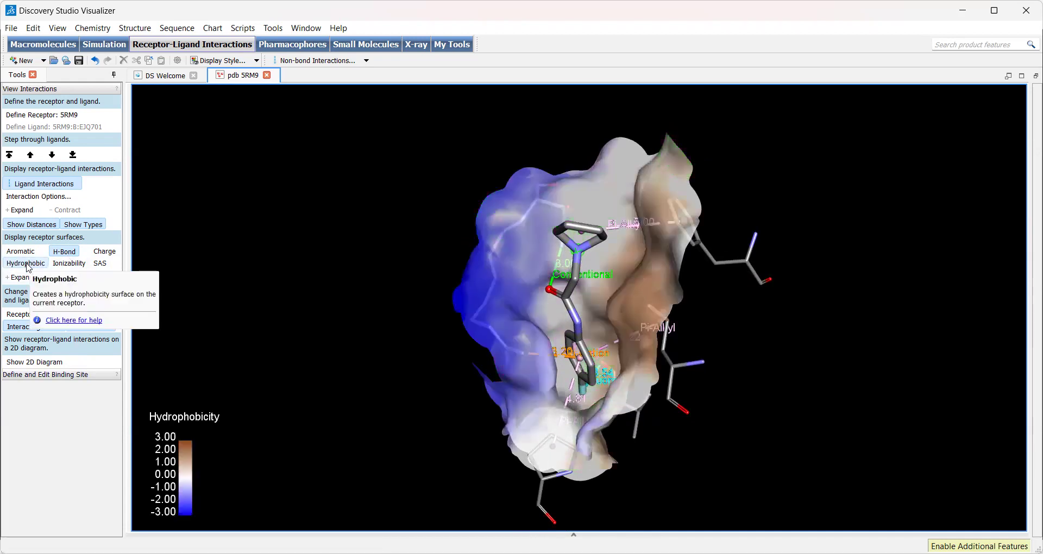
right_click_drag(462, 452, 497, 464)
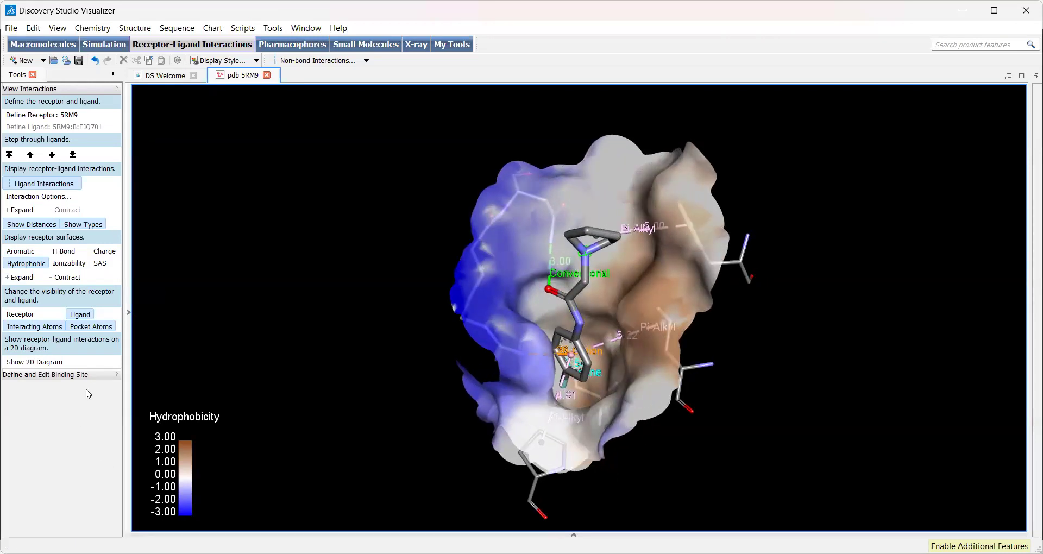
mouse_move(563, 445)
right_mouse_down()
mouse_move(571, 445)
mouse_move(533, 429)
mouse_move(543, 442)
right_mouse_up()
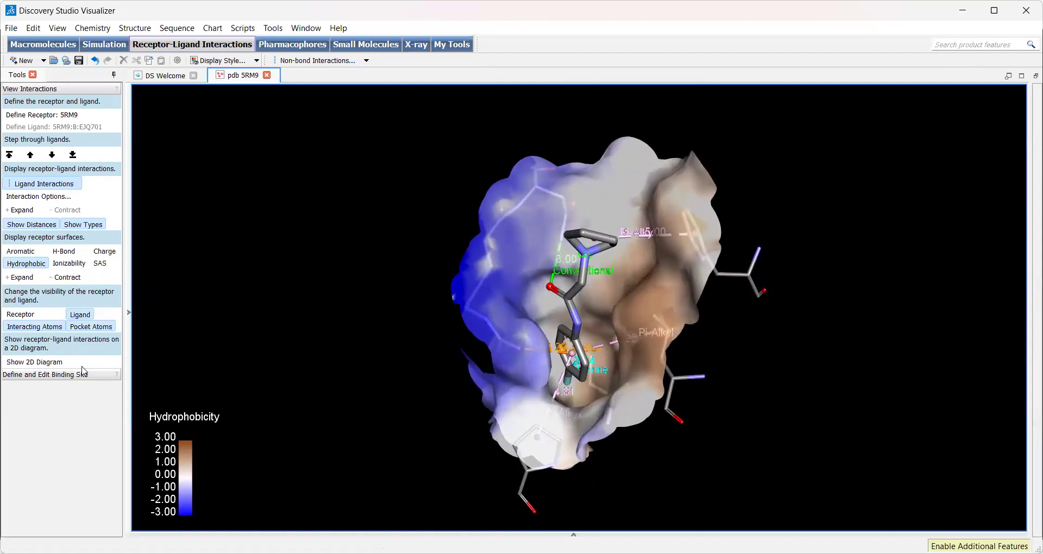
- Generate the fragment's 2D interaction diagram with the ASN B:503 hydrogen bond, then tilt the 3D pocket slightly
left_click(39, 361)
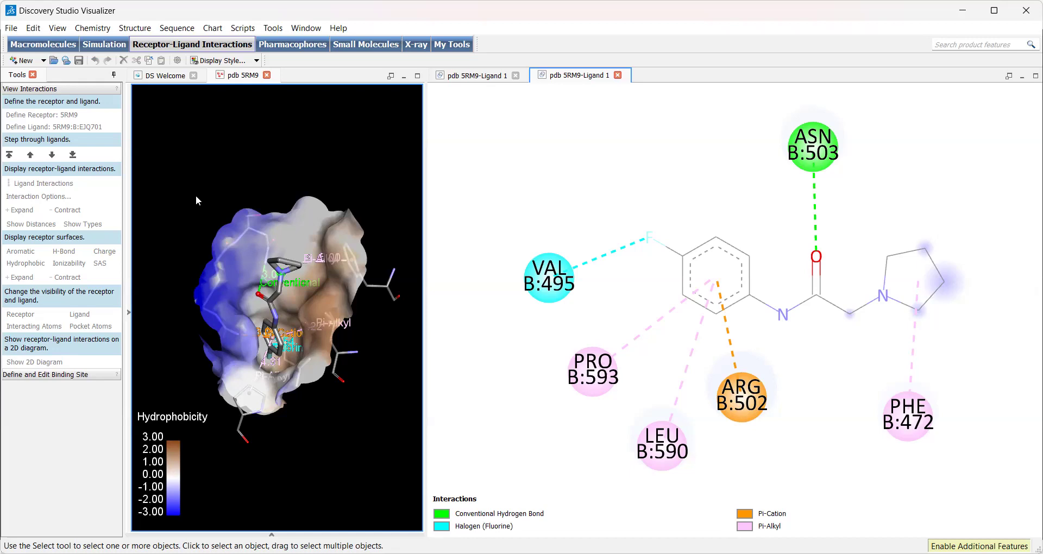
left_click(189, 263)
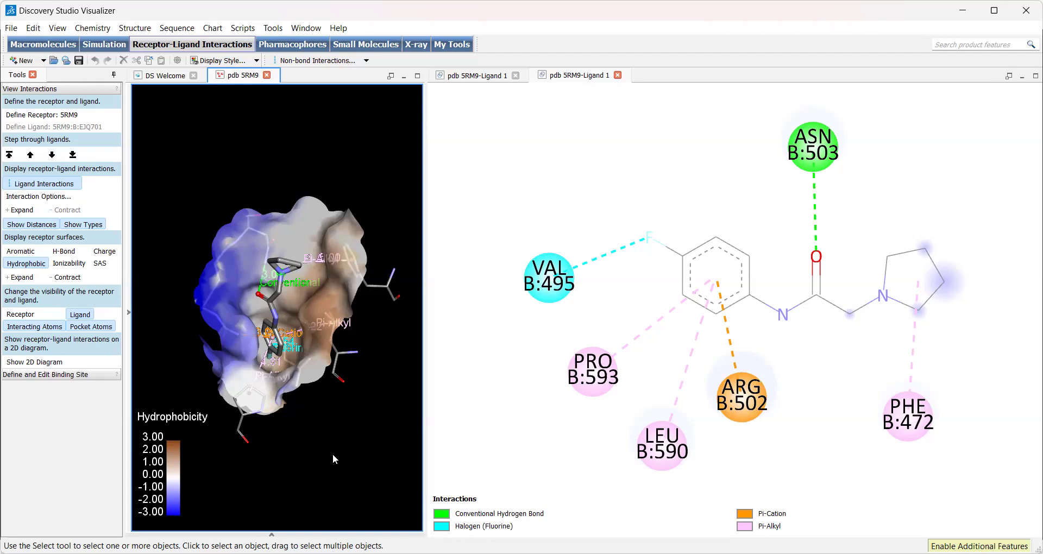
right_click_drag(270, 428, 274, 435)
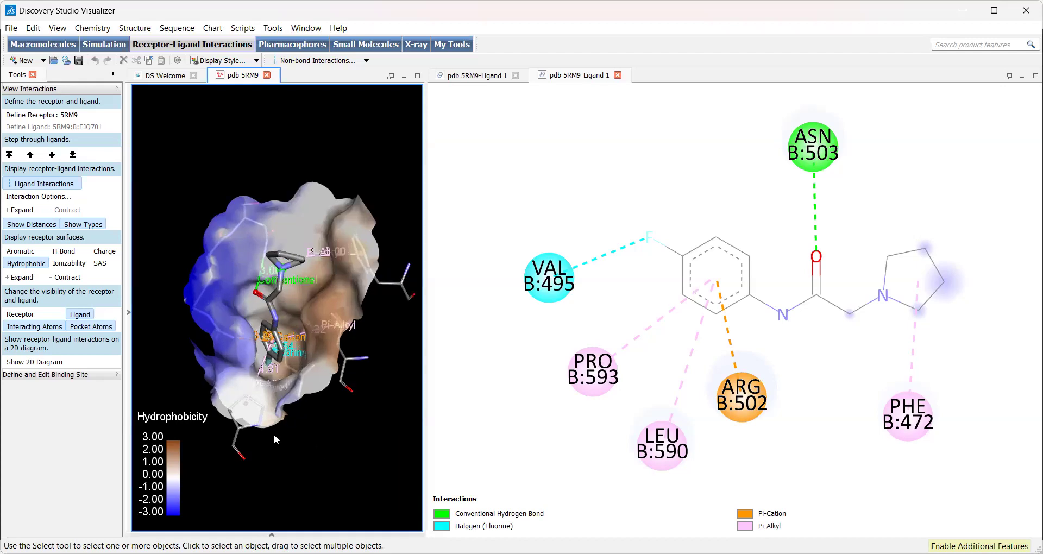
- Label the pocket residues by AminoAcid in 3-Letter & ID# style, e.g. Arg502 and Leu590
right_click(327, 422)
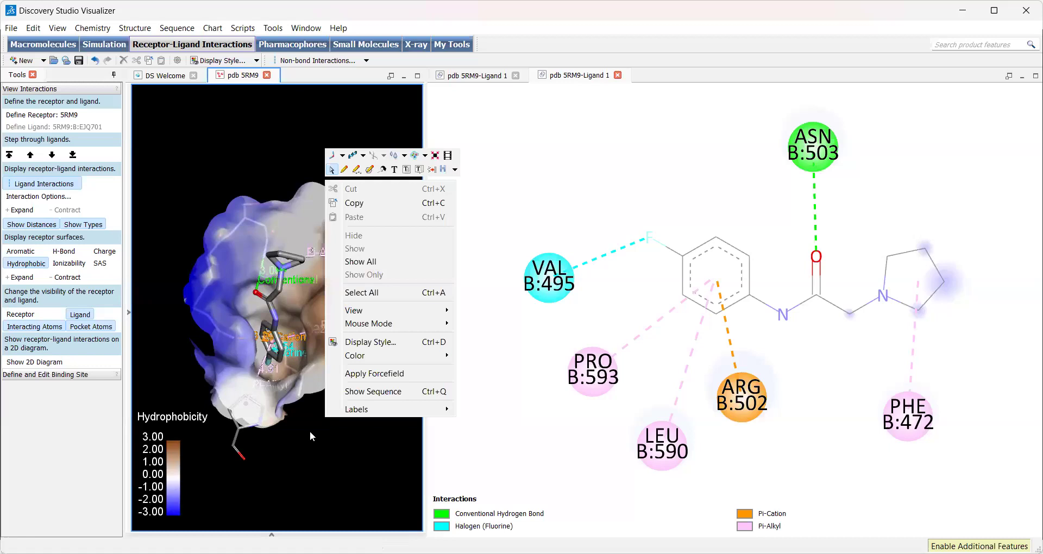
mouse_move(363, 413)
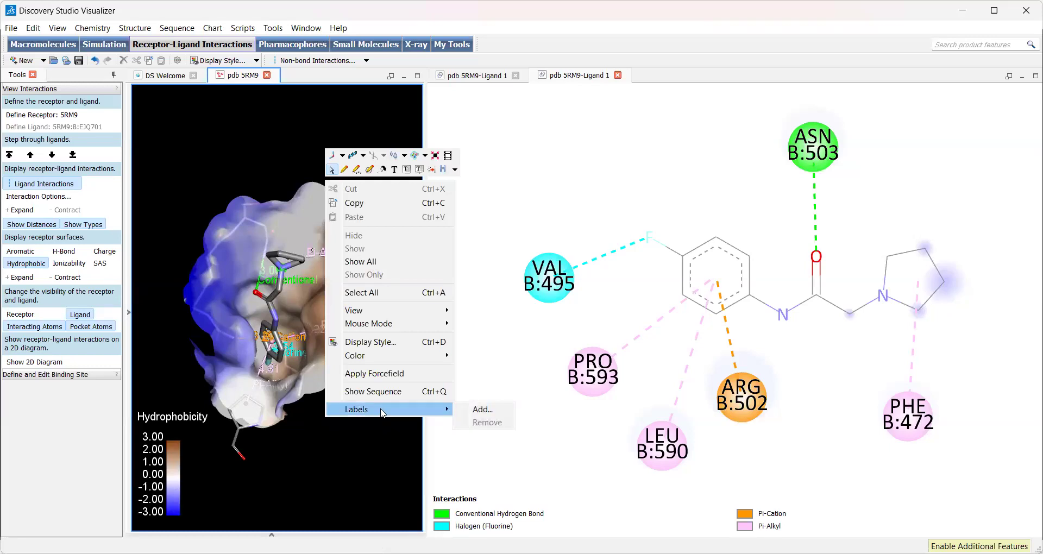
left_click(486, 415)
left_click(525, 244)
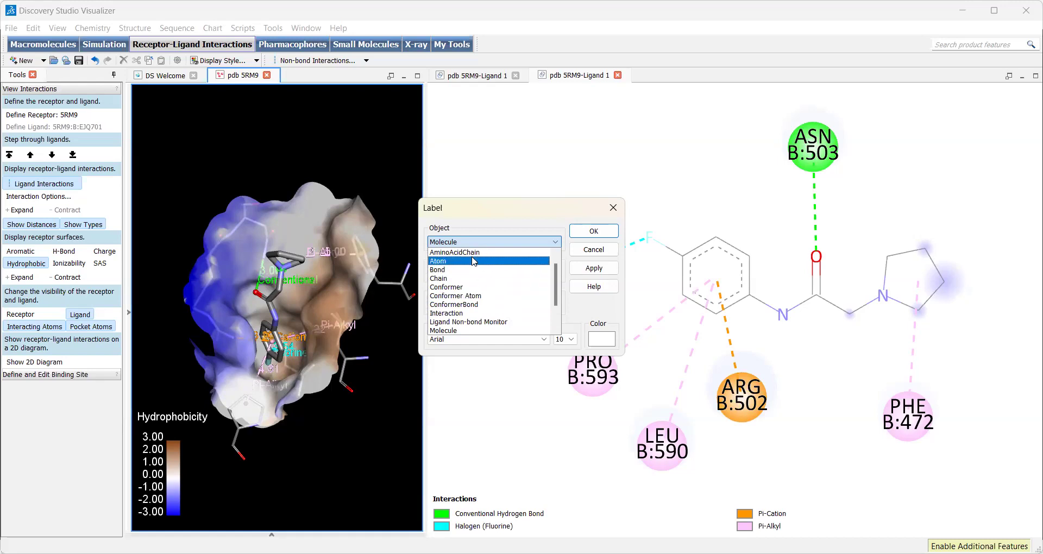
scroll(506, 312, "down", 2)
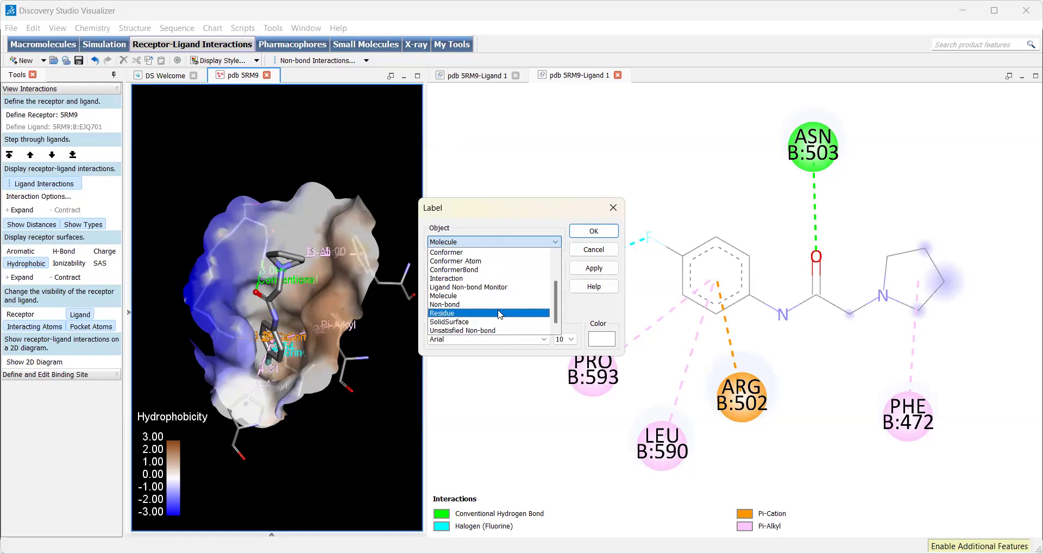
left_click(500, 313)
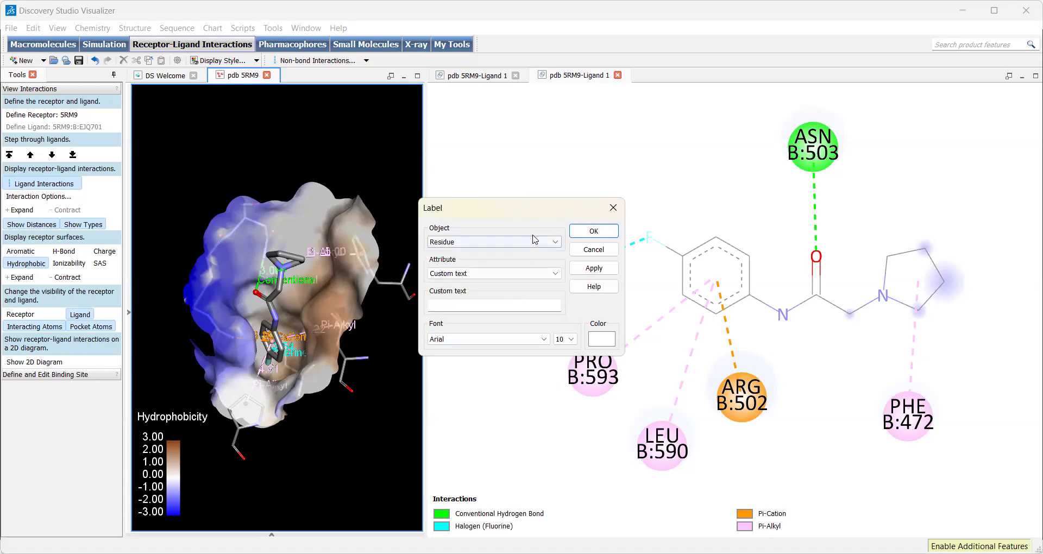
left_click(514, 242)
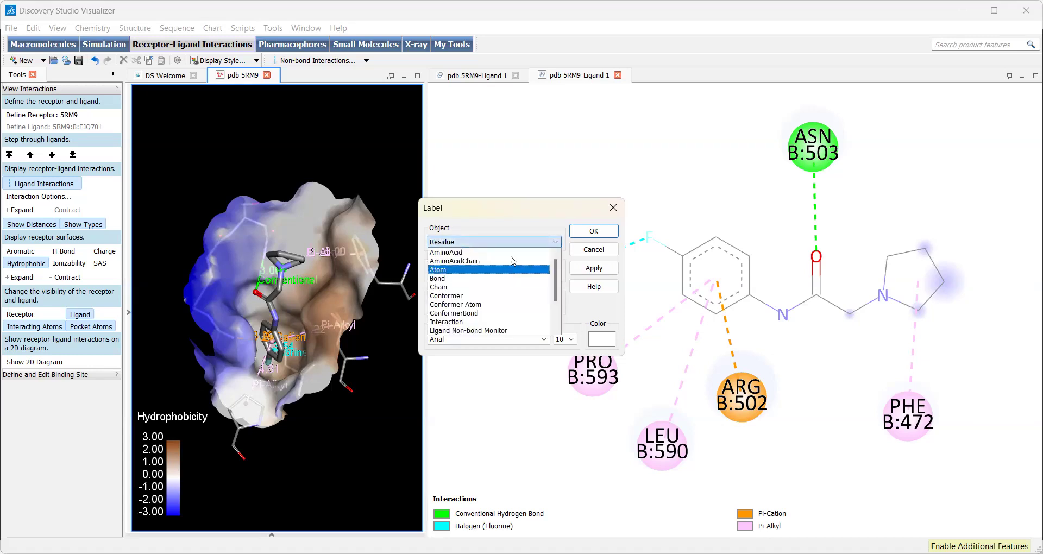
left_click(510, 253)
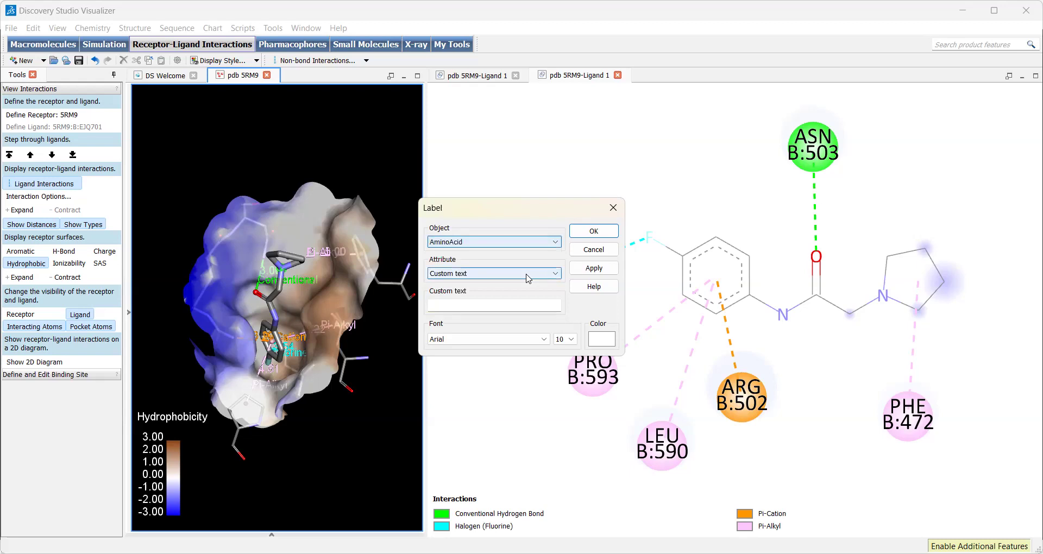
left_click(494, 273)
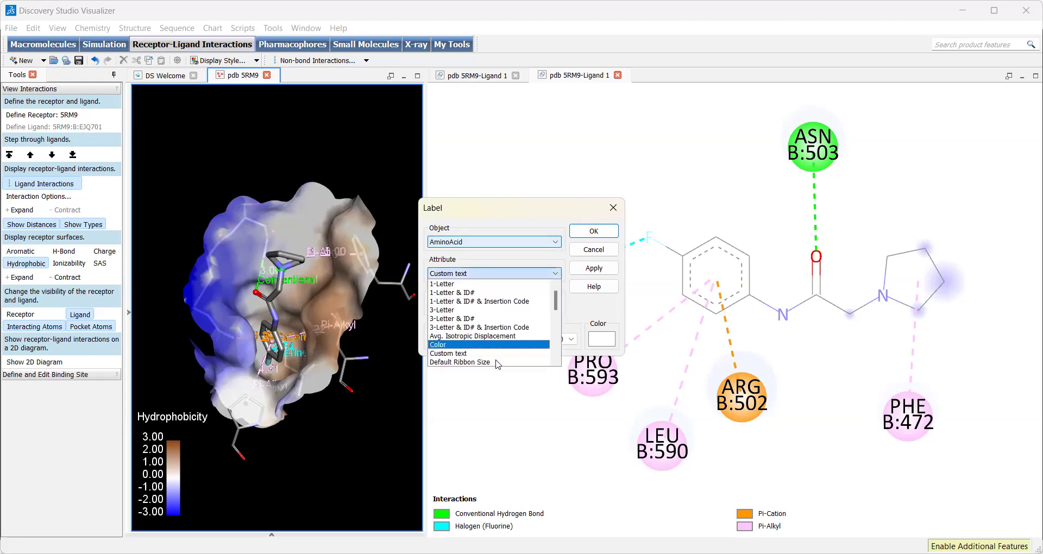
left_click(503, 319)
left_click(604, 270)
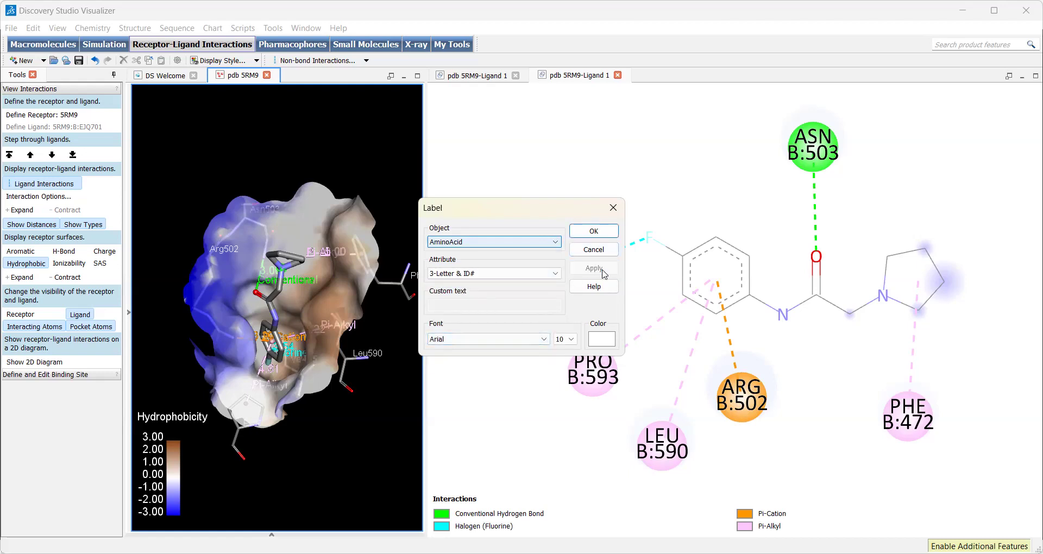
left_click(612, 212)
- Widen the 3D window beside the 2D diagram and turn the labelled pocket to a new orientation
left_click_drag(463, 300, 544, 300)
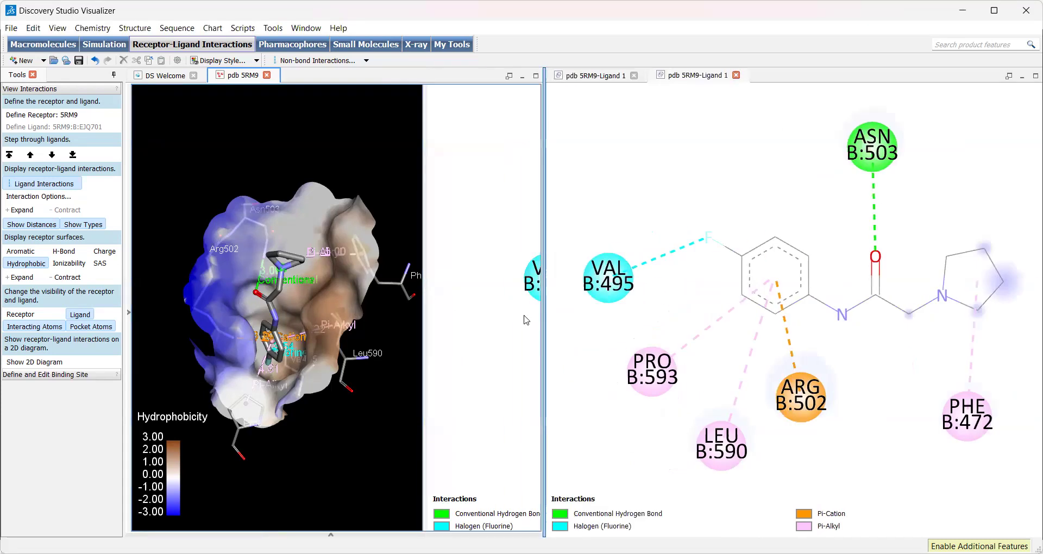
right_click_drag(411, 301, 264, 372)
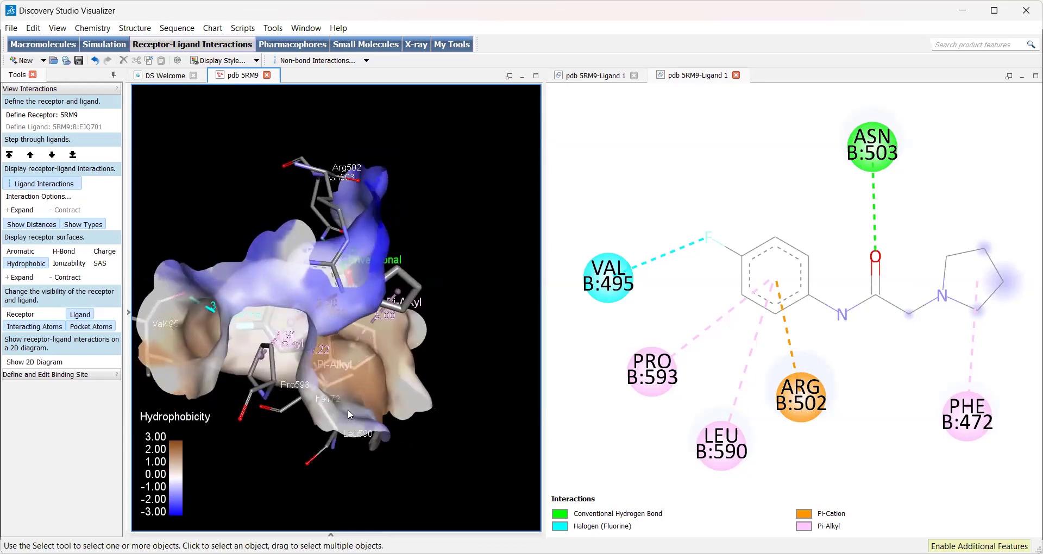
right_click_drag(347, 409, 379, 405)
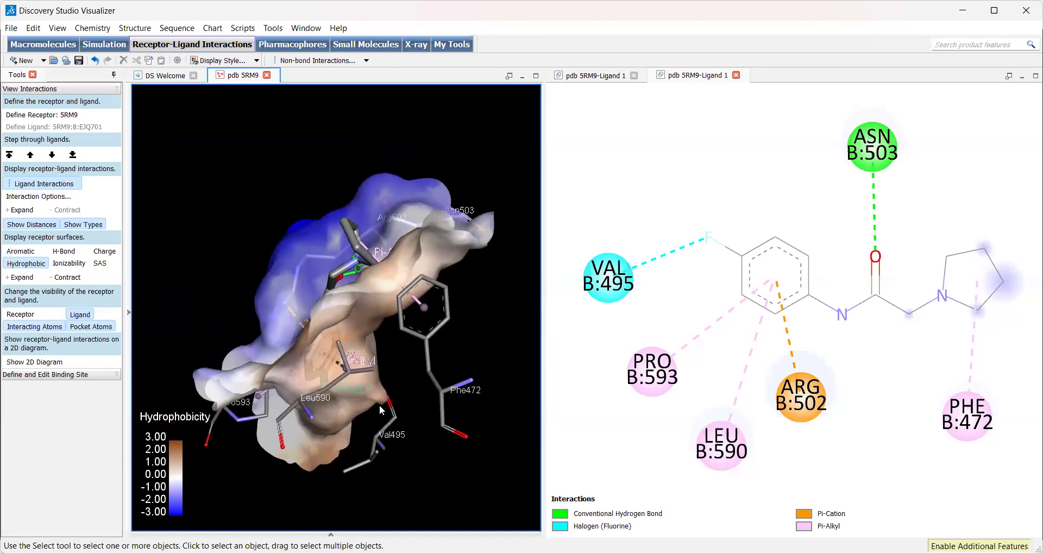
right_click_drag(458, 307, 457, 417)
right_click_drag(430, 206, 467, 418)
- Zoom and rotate the pocket to face the EJQ701 fragment and show its labelled residues
scroll(379, 357, "down", 3)
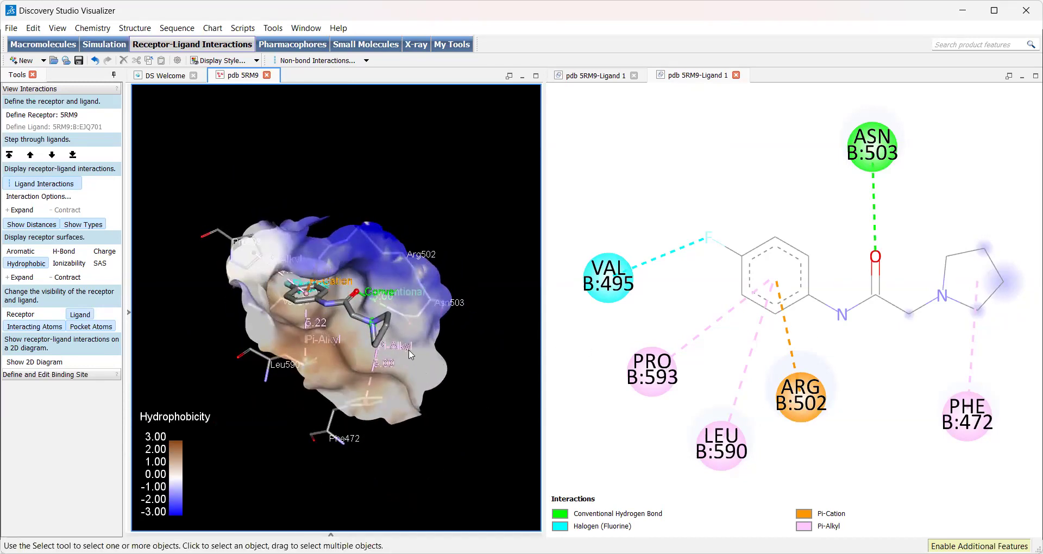
right_click_drag(411, 354, 407, 396)
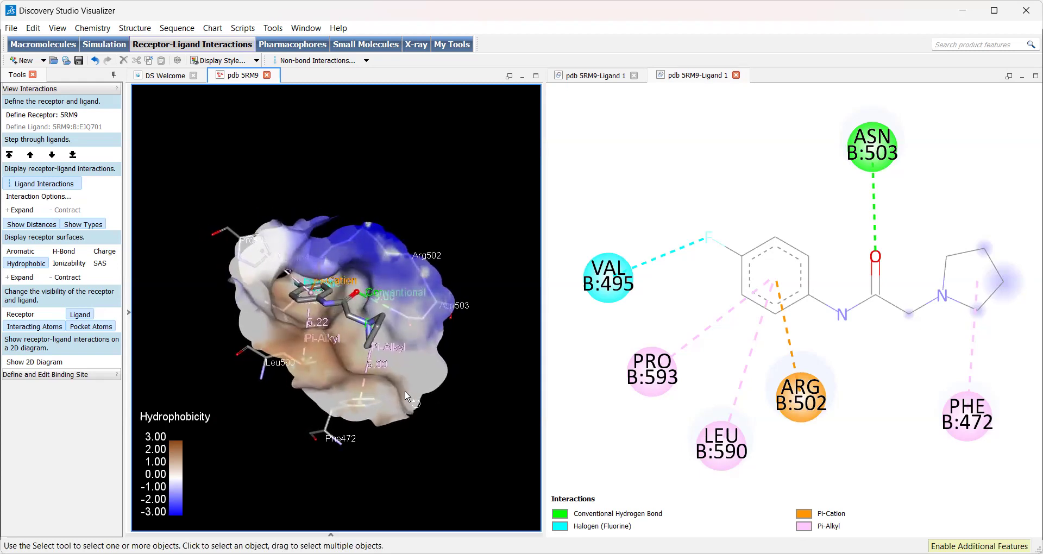
scroll(340, 379, "up", 3)
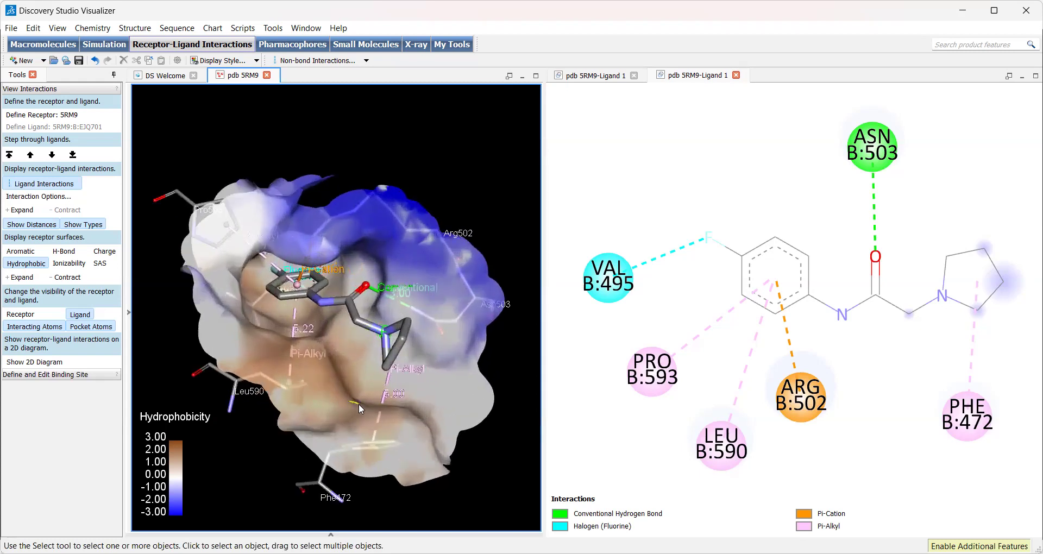
right_click_drag(357, 407, 333, 394)
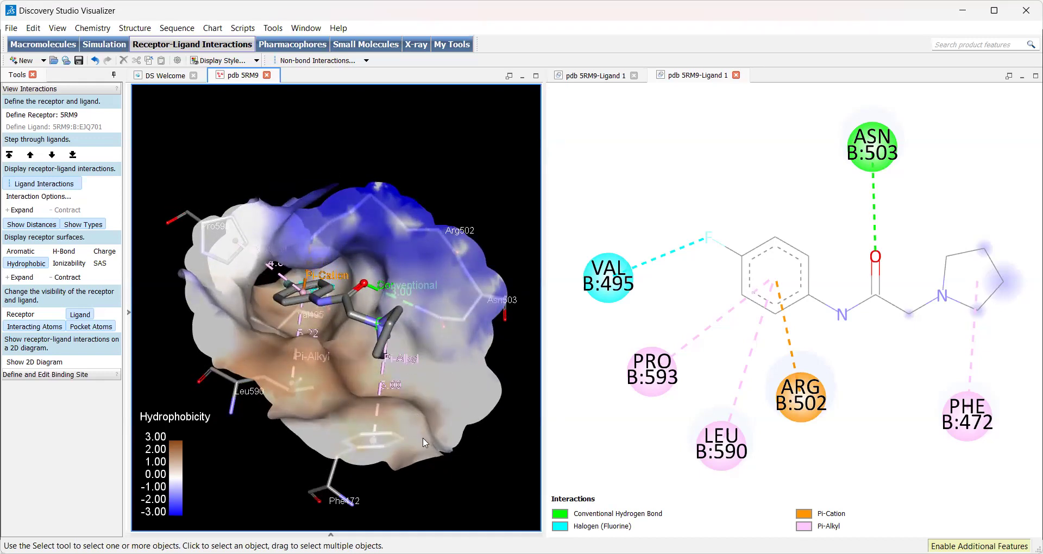
mouse_move(343, 370)
right_mouse_down()
mouse_move(363, 386)
mouse_move(347, 381)
right_mouse_up()
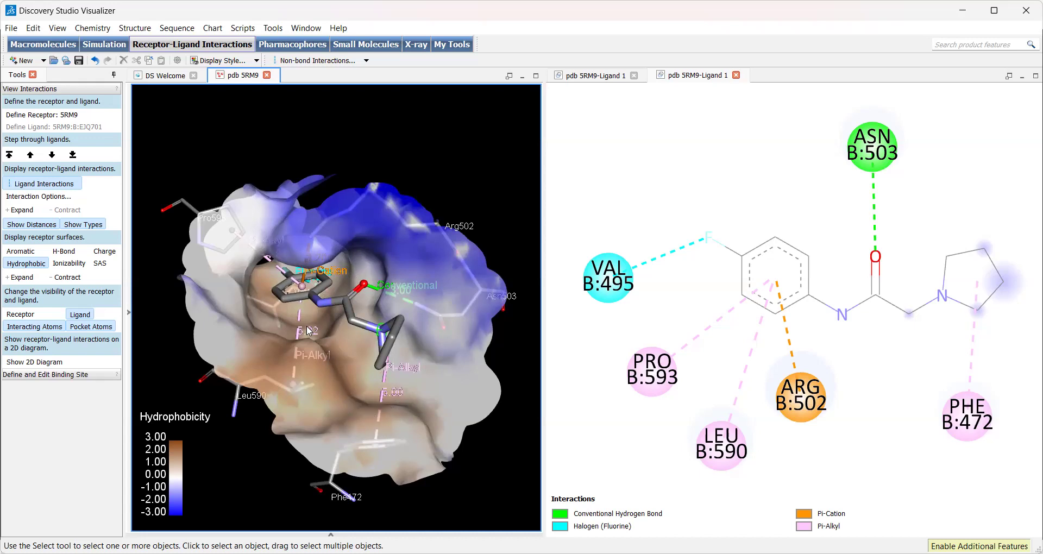
mouse_move(309, 330)
right_mouse_down()
mouse_move(318, 327)
mouse_move(305, 318)
mouse_move(341, 335)
mouse_move(323, 325)
right_mouse_up()
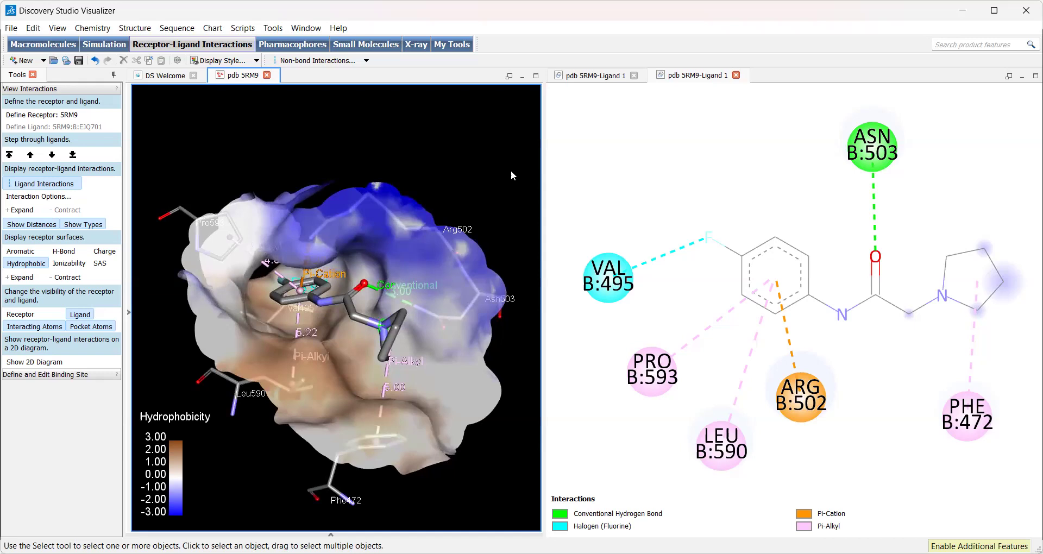